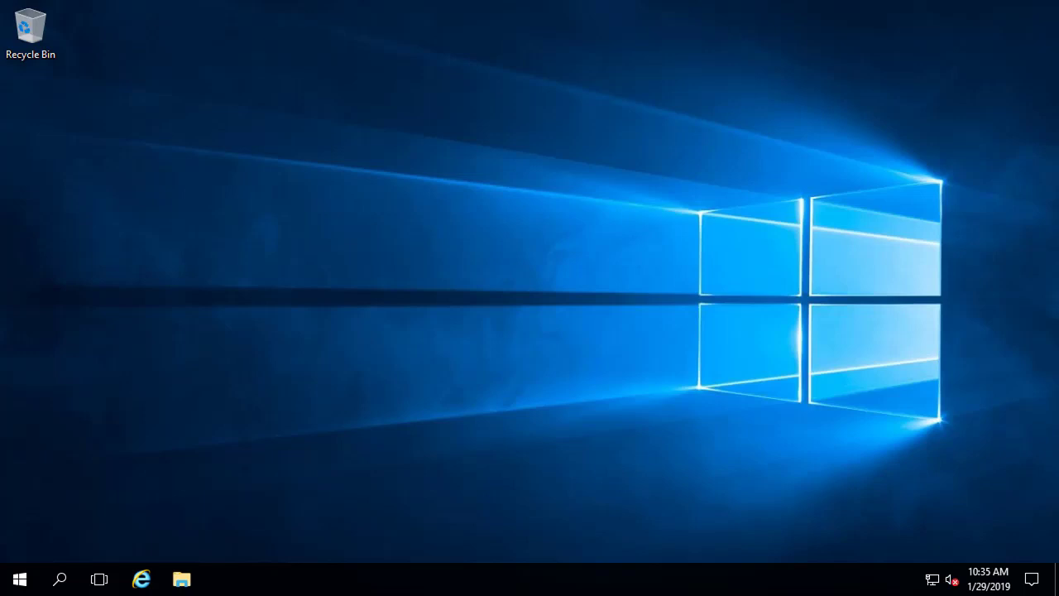
- Launch RtReports Editor from the PI System Start menu group and log on with the password
left_click(20, 583)
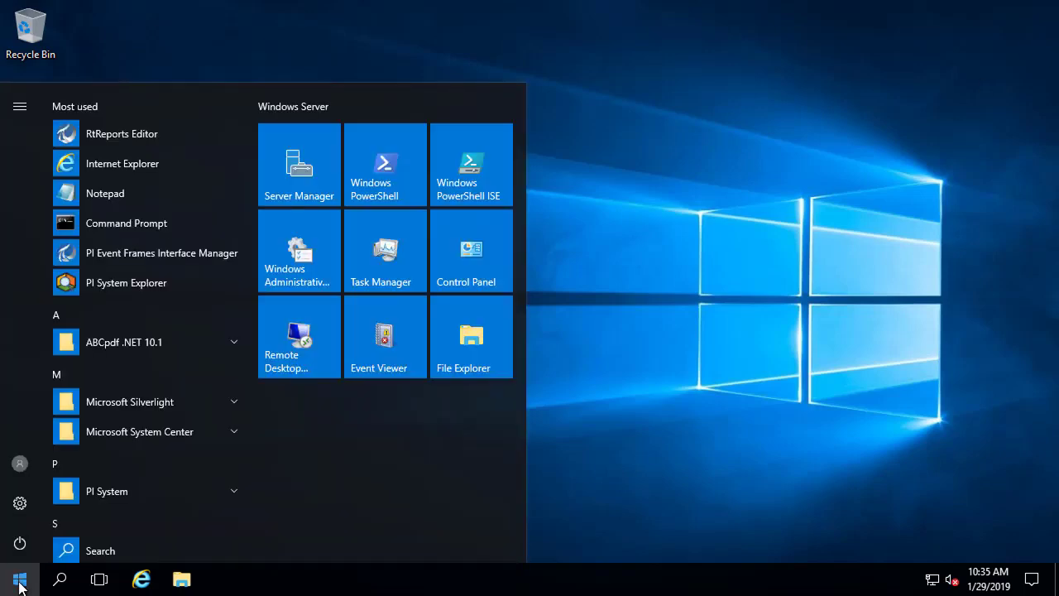
left_click(234, 491)
scroll(246, 495, "down", 5)
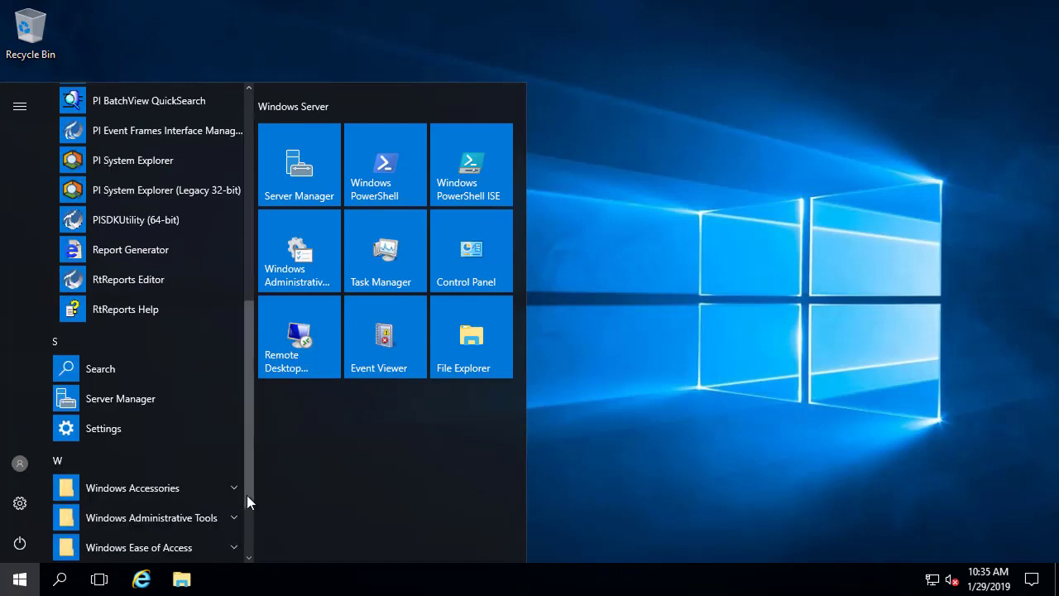
left_click(147, 275)
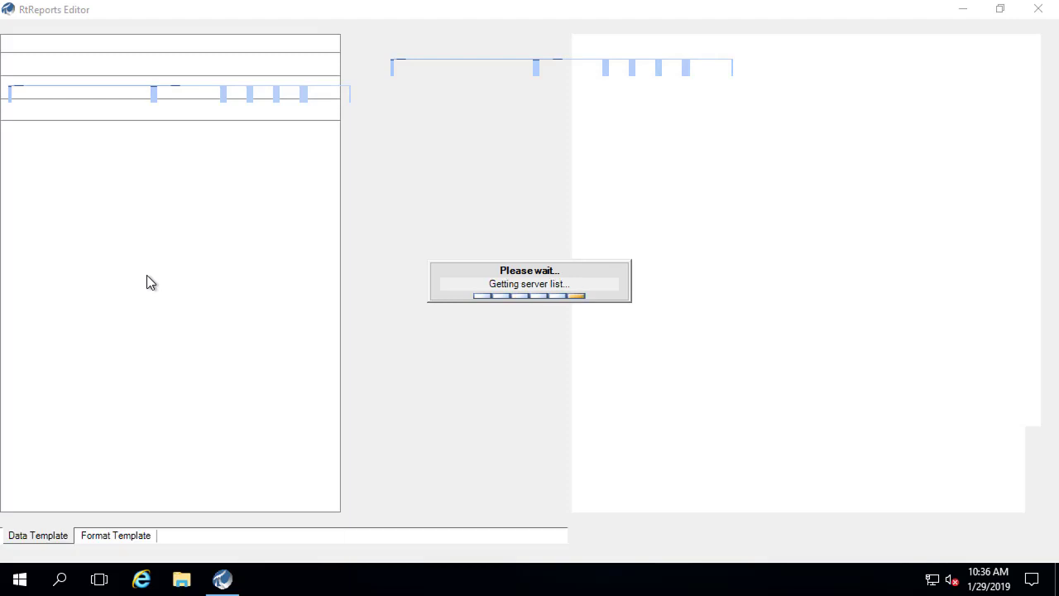
left_click(521, 309)
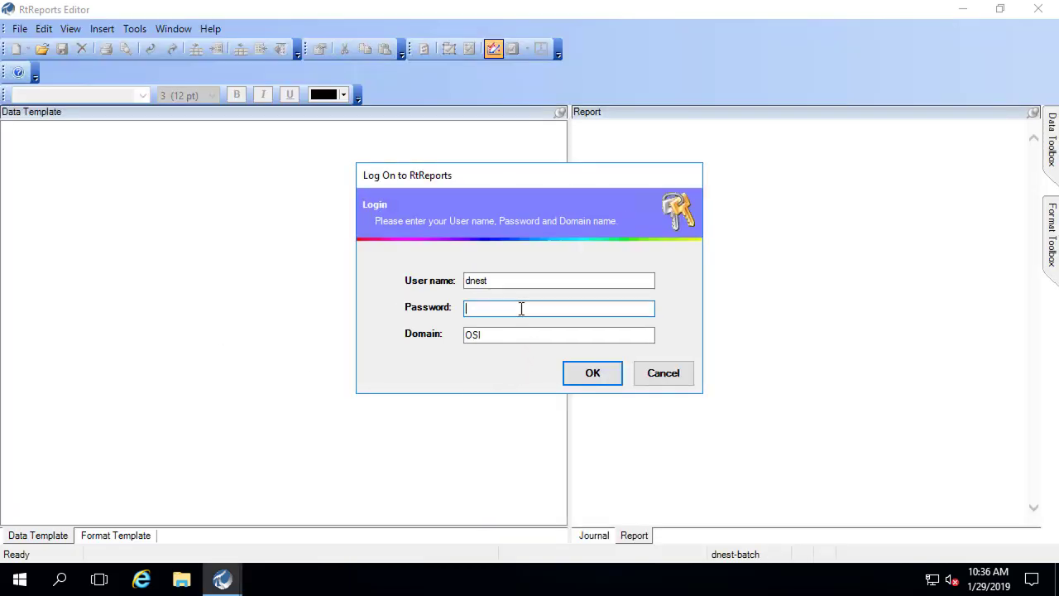
type("***********")
type("***")
left_click(600, 378)
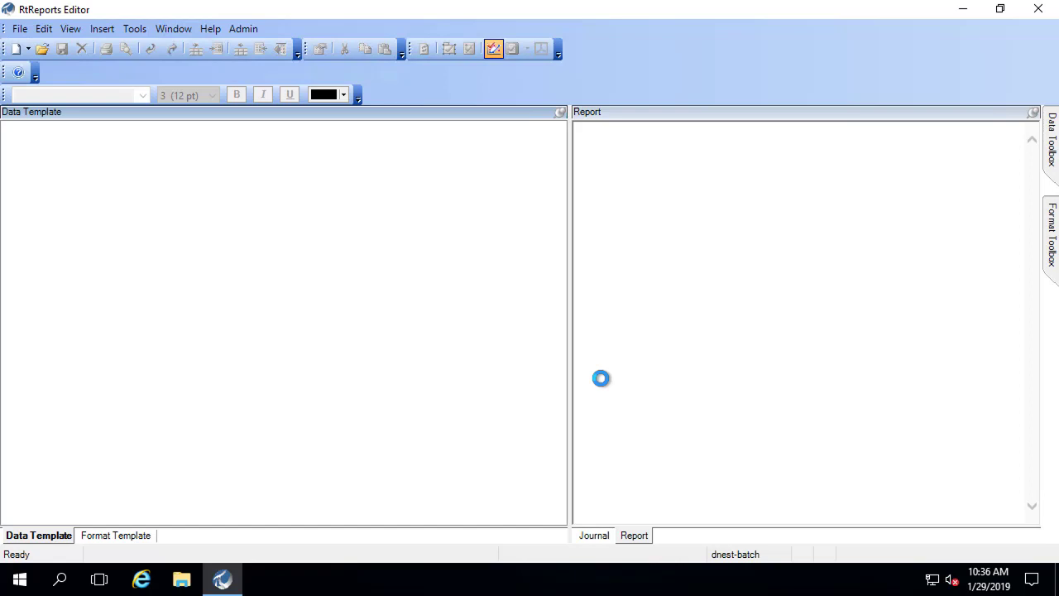
- Create a new batch report template named ChemicalBRegulatory, correcting the typo in the name
left_click(20, 29)
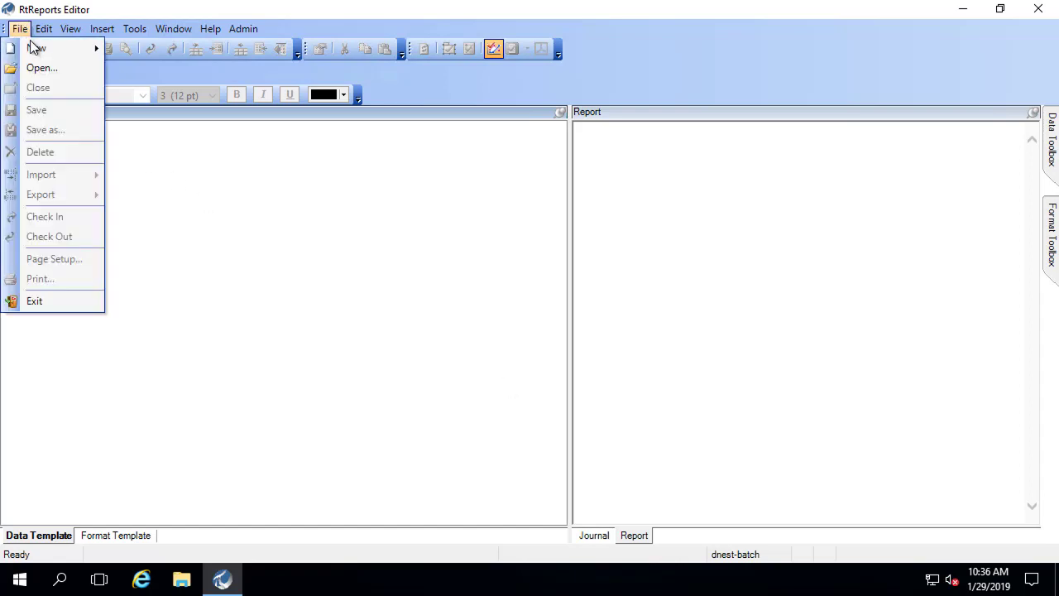
mouse_move(49, 47)
left_click(171, 48)
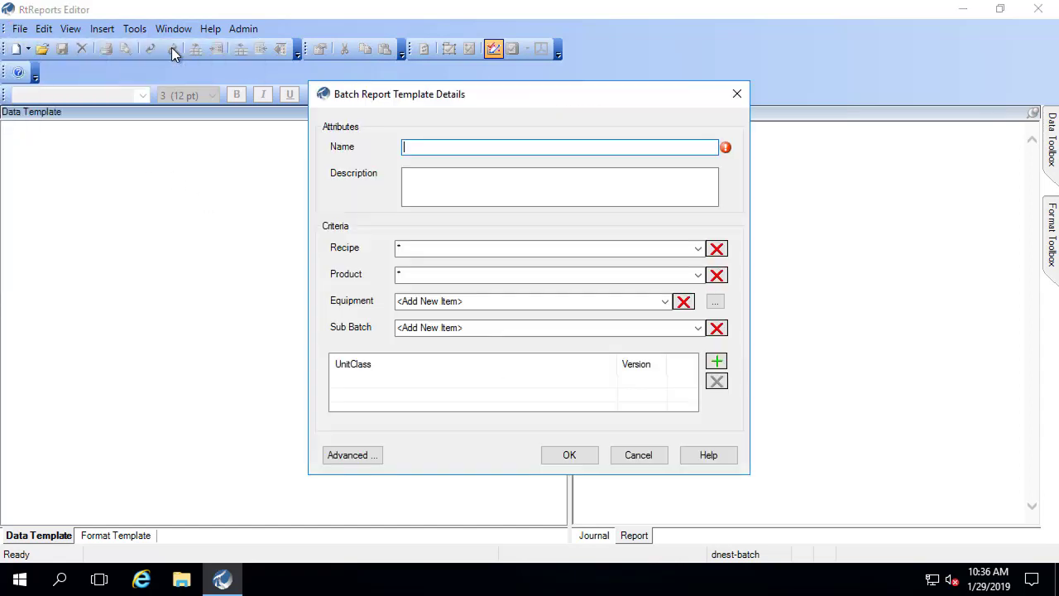
type("Chem")
type("icalBReg")
type("ularto")
key("BackSpace")
key("BackSpace")
key("BackSpace")
key("BackSpace")
type("atory")
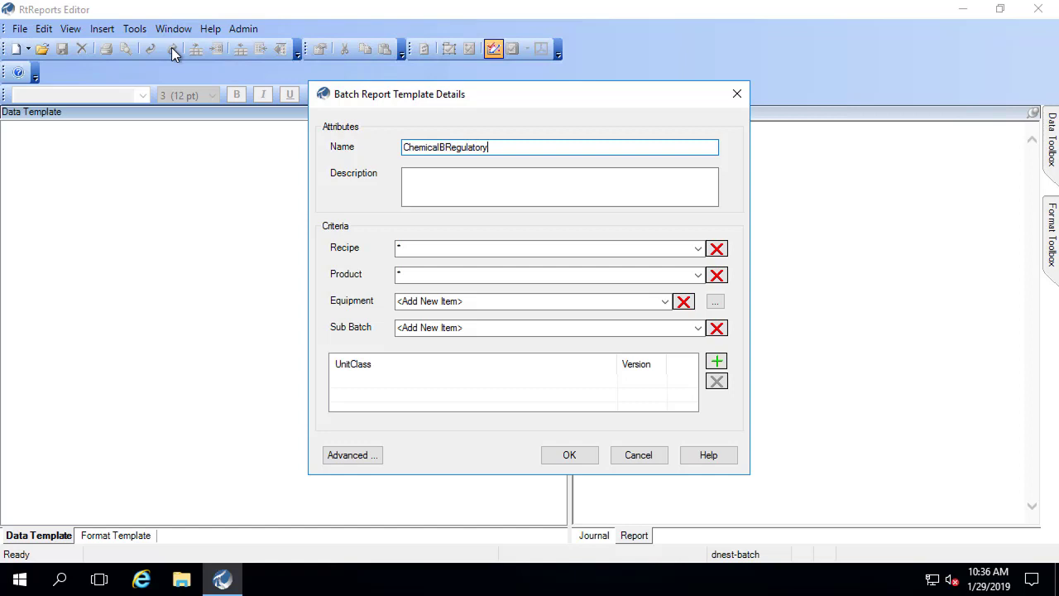
- In the template's advanced settings, add a review step assigned to rtreportsadmin
left_click(343, 456)
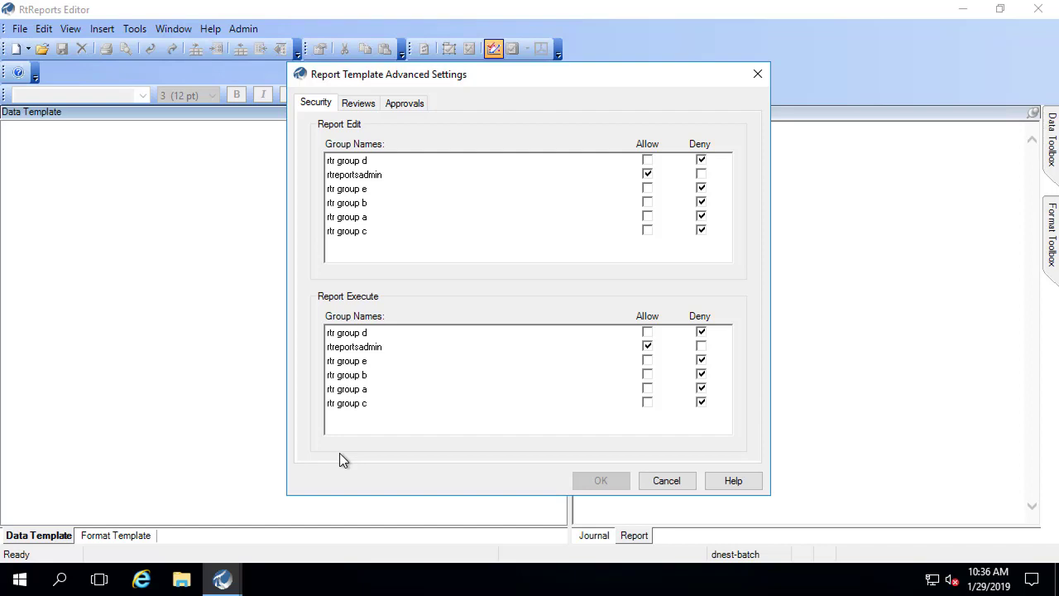
left_click(370, 104)
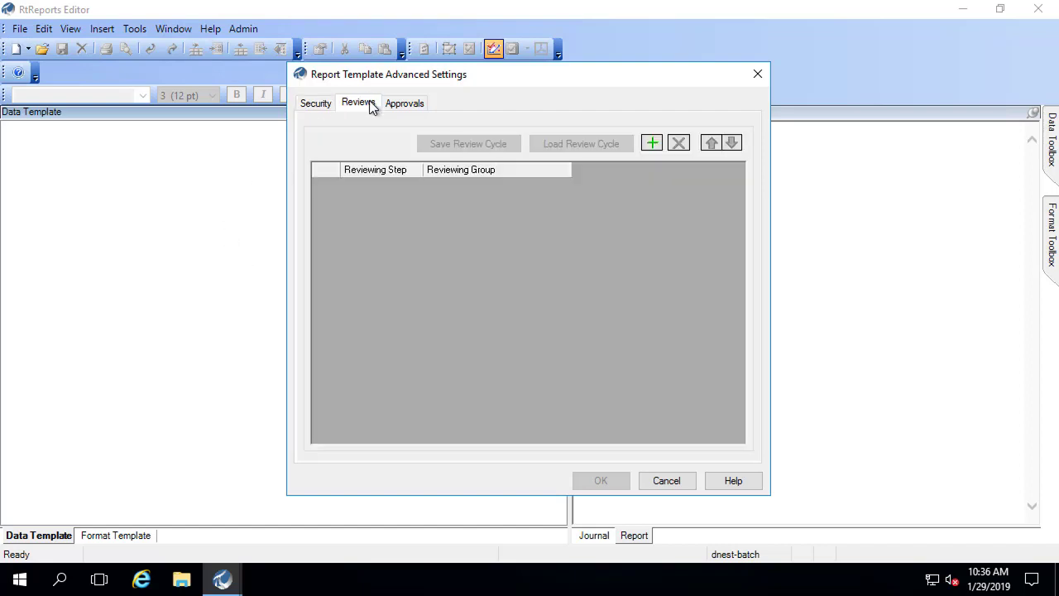
left_click(651, 144)
left_click(500, 192)
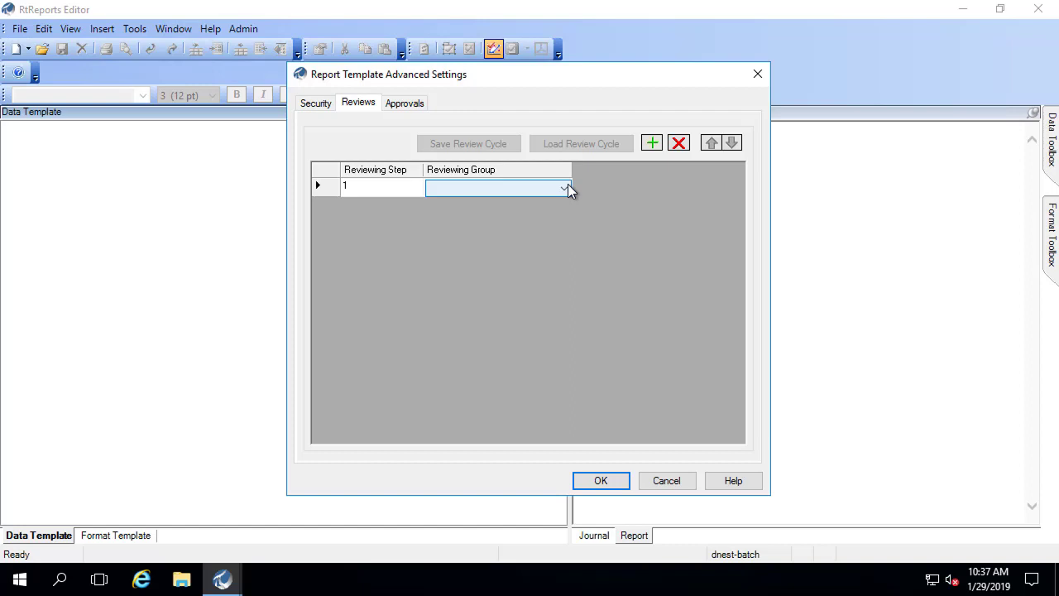
left_click(565, 187)
left_click(493, 203)
- Add a SignOff Required approval step for rtreportsadmin and save the new template
left_click(404, 102)
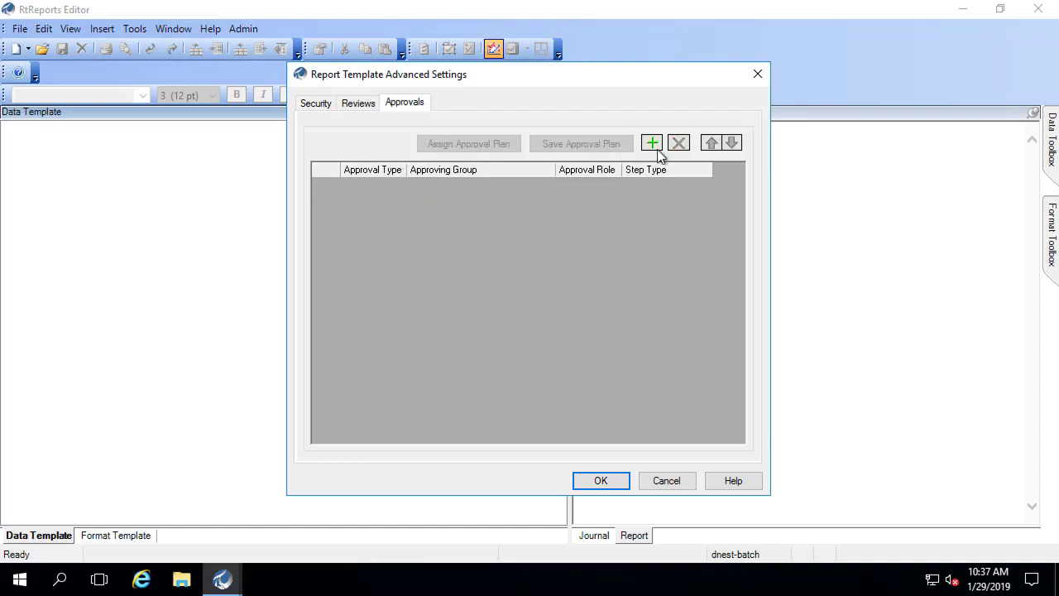
left_click(652, 142)
left_click(507, 191)
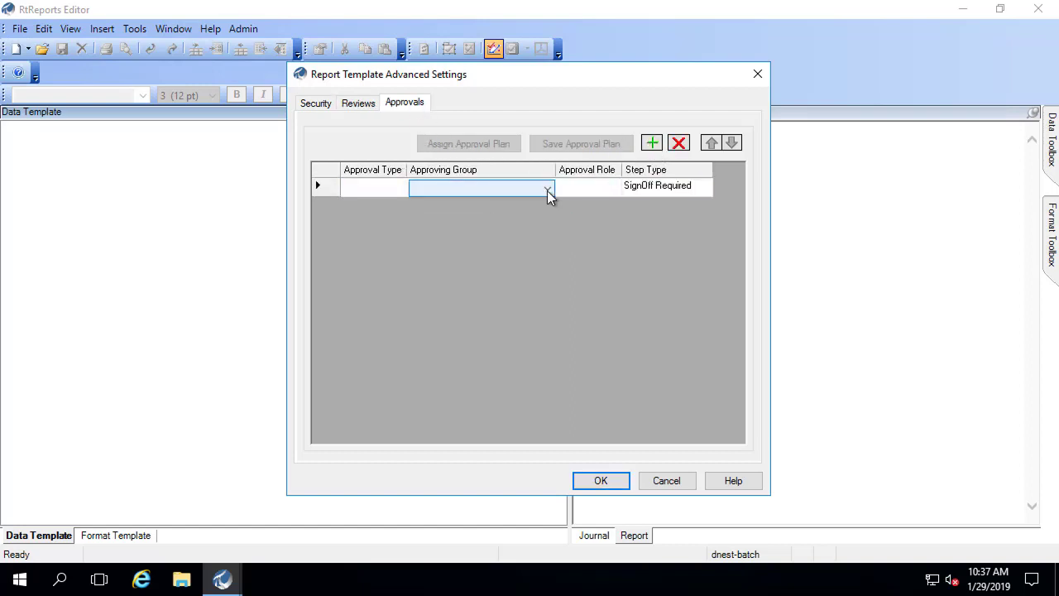
left_click(547, 188)
left_click(467, 204)
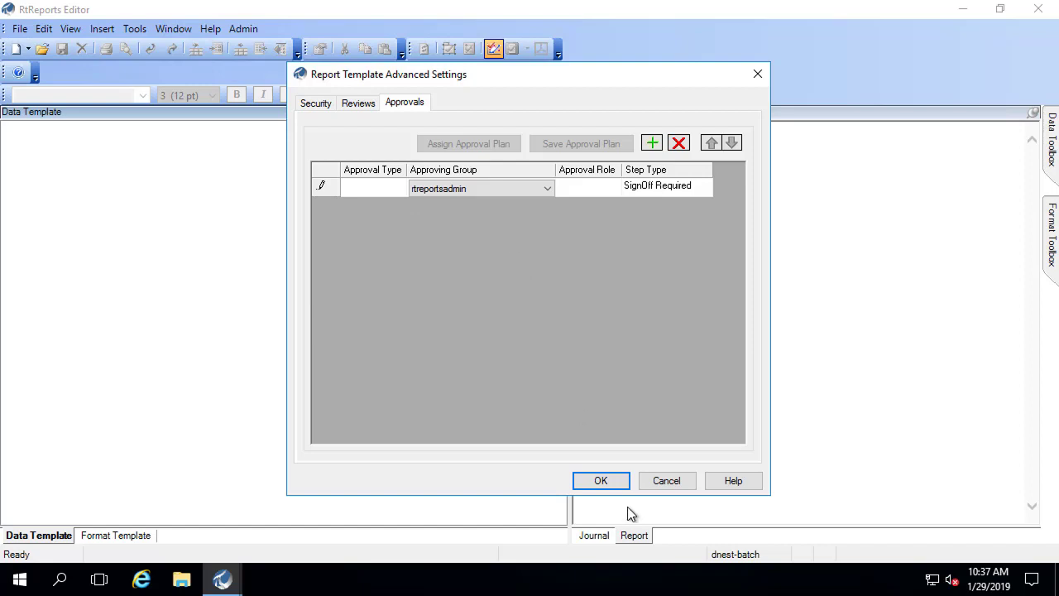
left_click(612, 483)
left_click(591, 451)
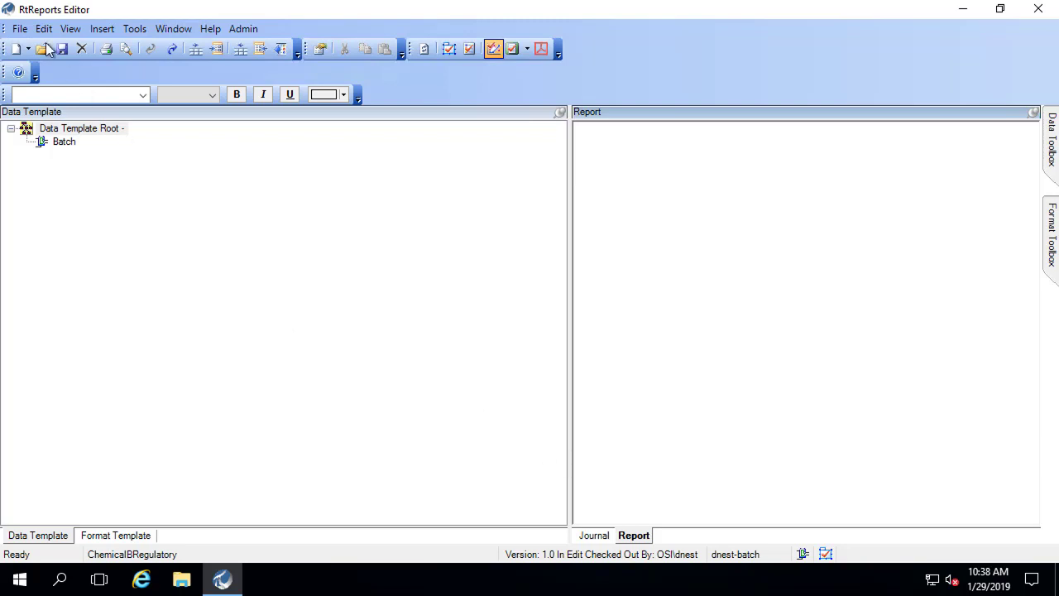
- Open the ChemicalACompliance report template from the Open Report dialog
left_click(20, 29)
left_click(37, 68)
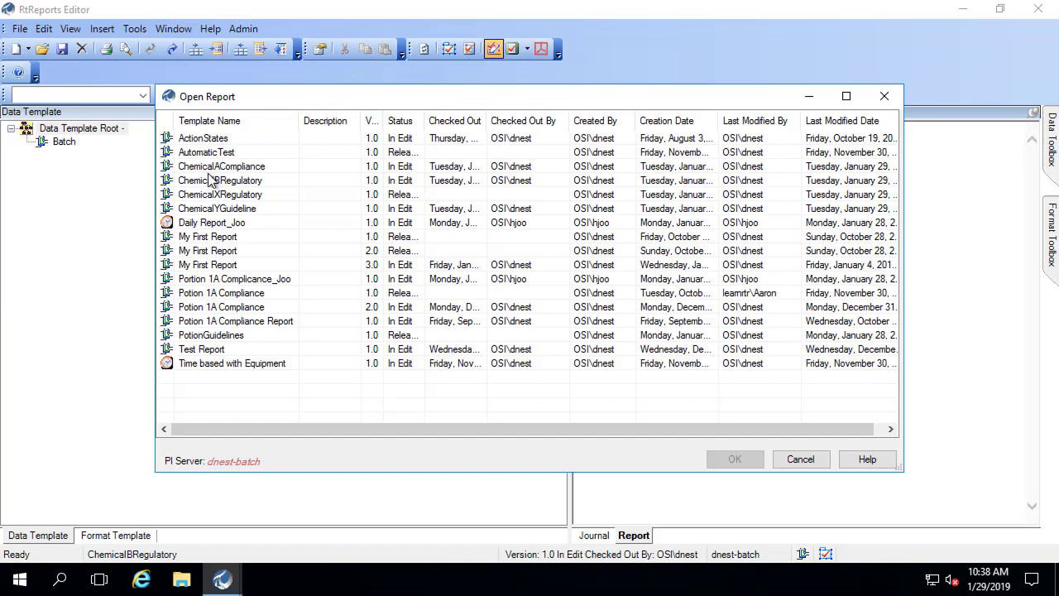
left_click(213, 165)
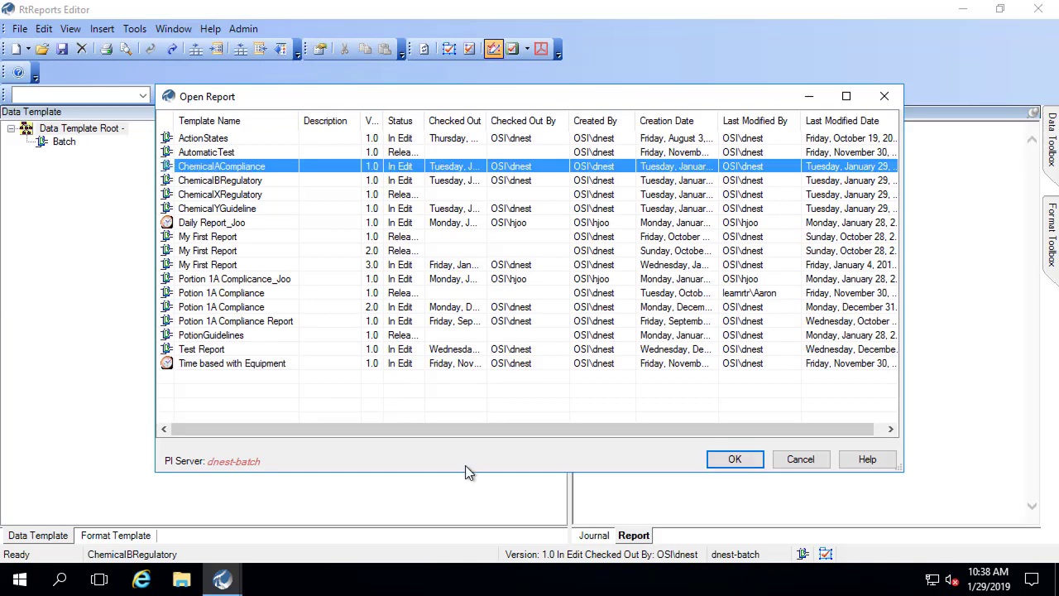
left_click(733, 460)
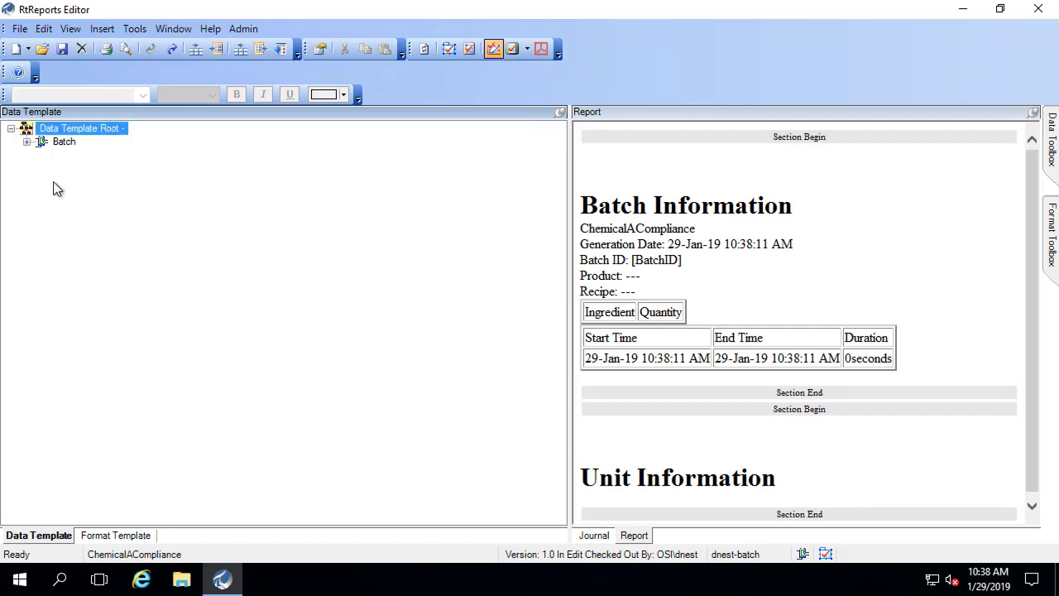
- Expand the Data Template's Batch, Ingredients, Mixing, pH, Heater and HElement nodes
left_click(27, 142)
left_click(43, 156)
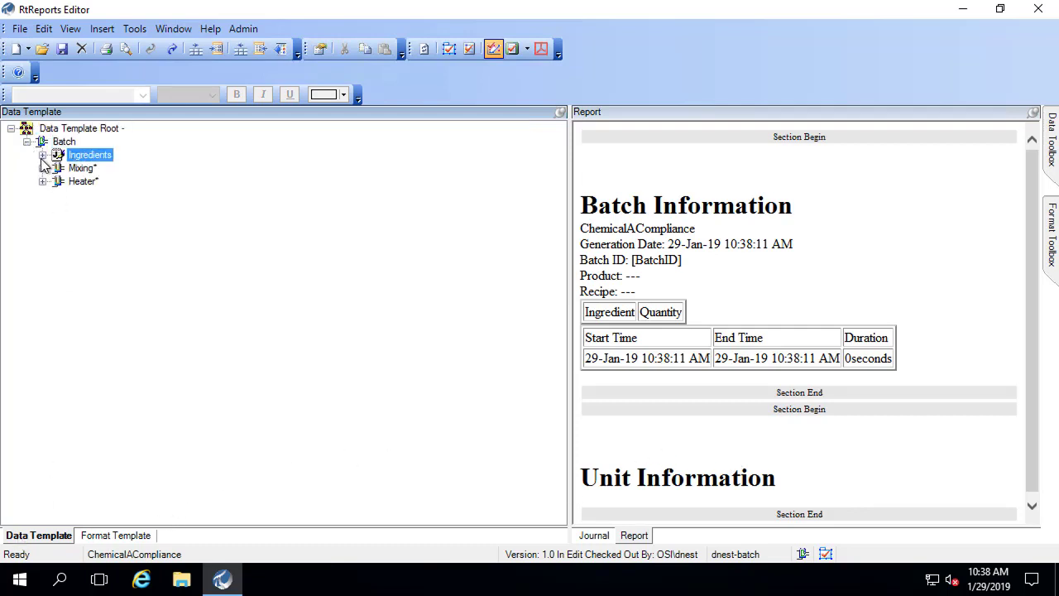
left_click(42, 181)
left_click(42, 208)
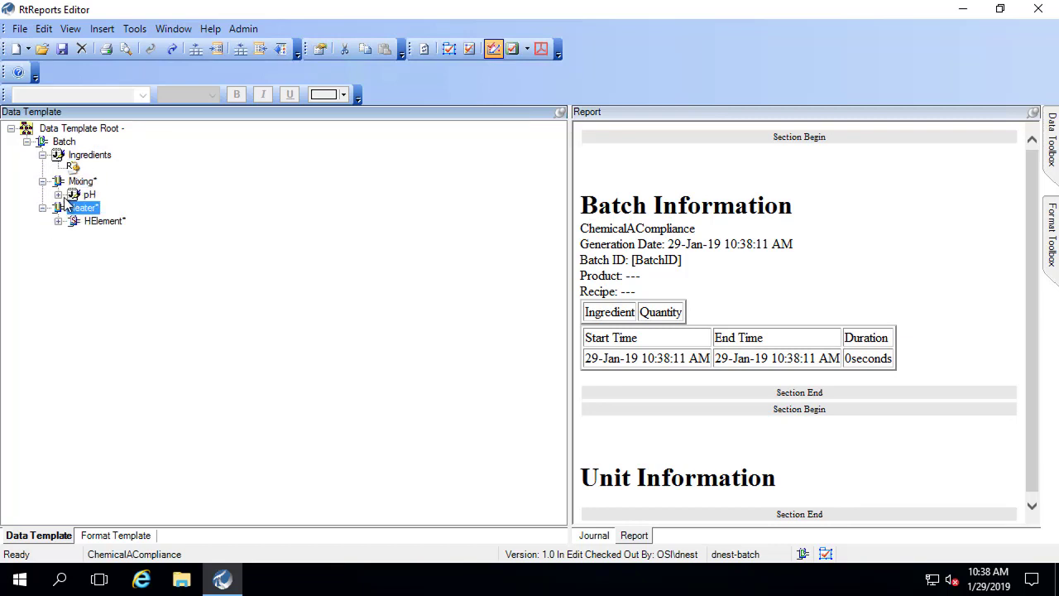
left_click(58, 194)
left_click(58, 274)
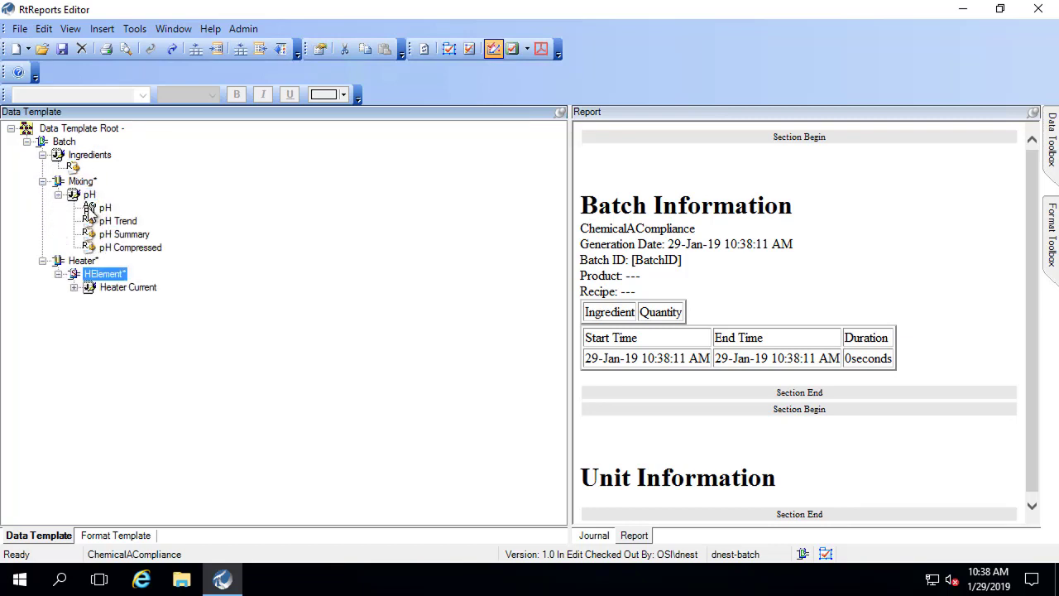
- Expand the Format Template's Batch Overview and Unit Information Iterated Entry sections
left_click(116, 535)
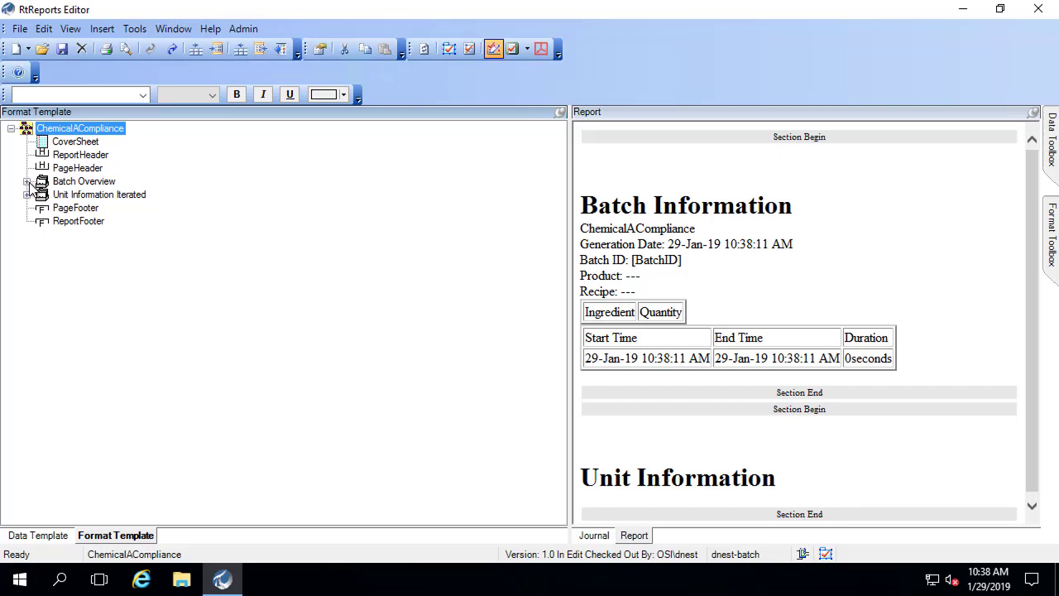
left_click(27, 182)
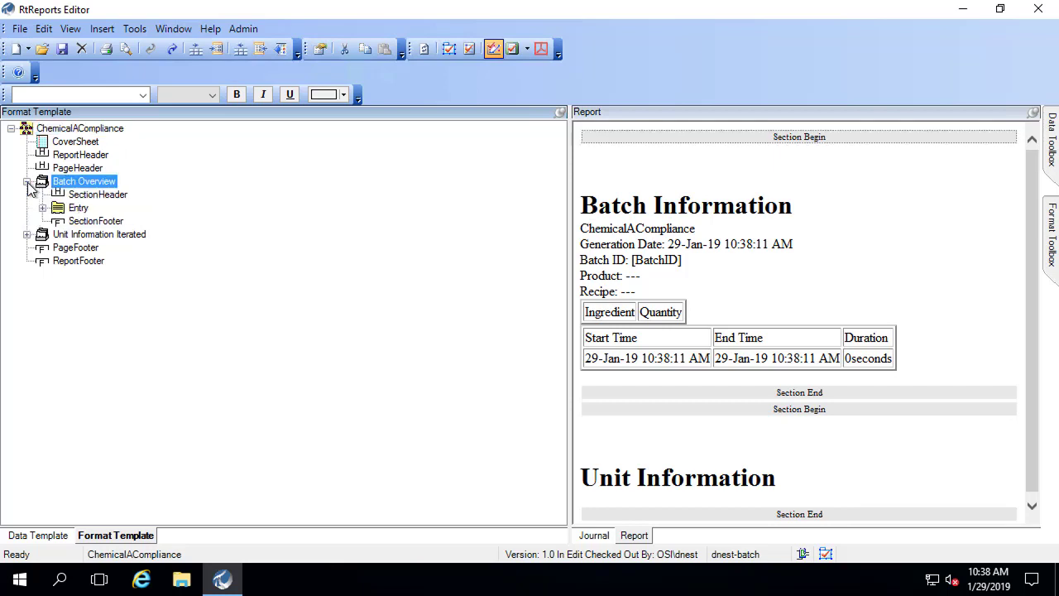
left_click(28, 235)
left_click(43, 261)
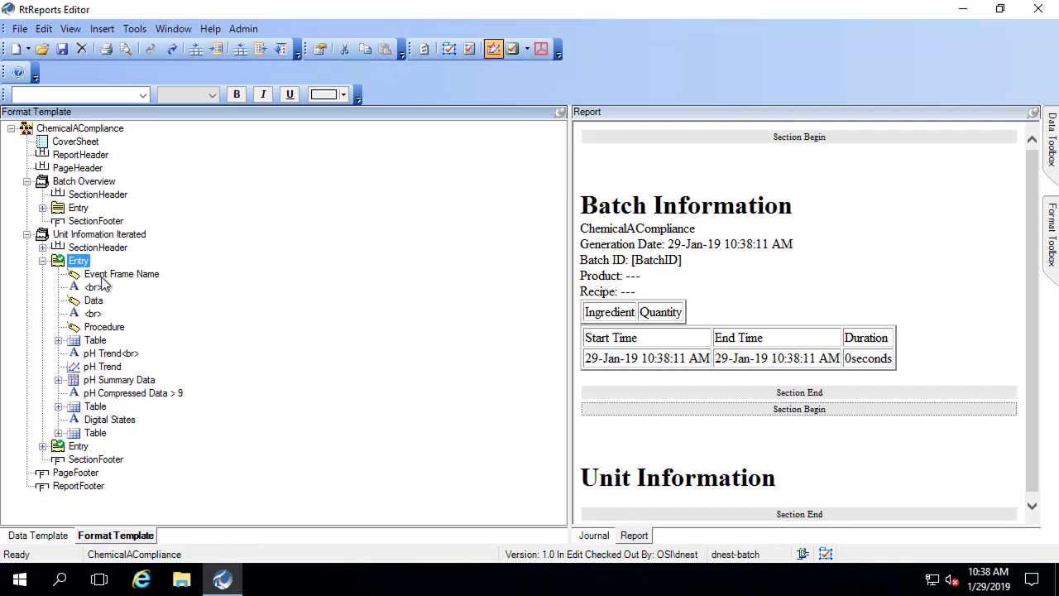
- Start testing the report against event frames, connected to the DNEST-BATCH server
left_click(69, 30)
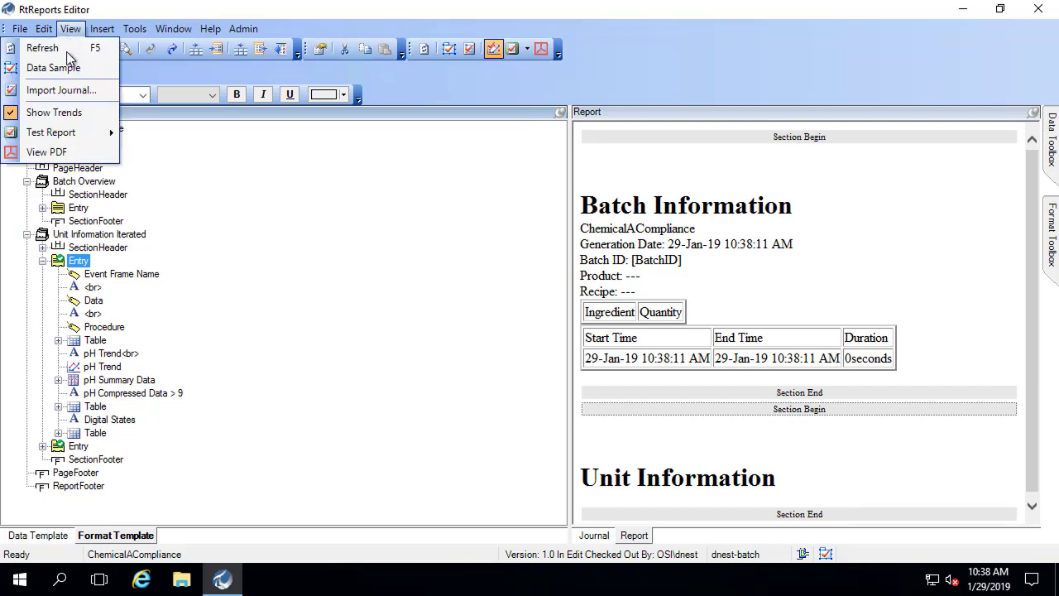
mouse_move(51, 133)
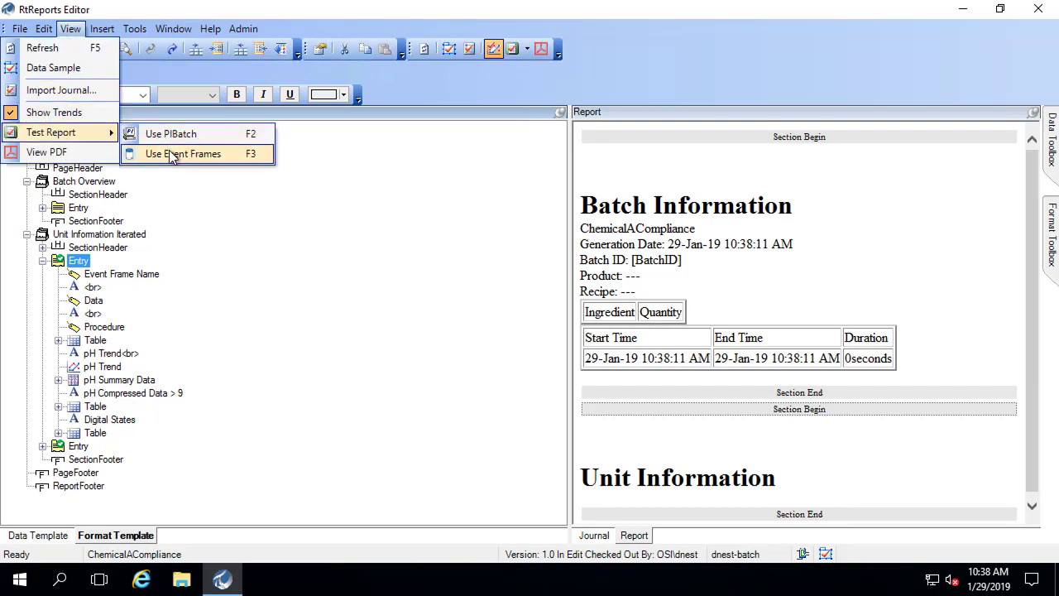
left_click(170, 154)
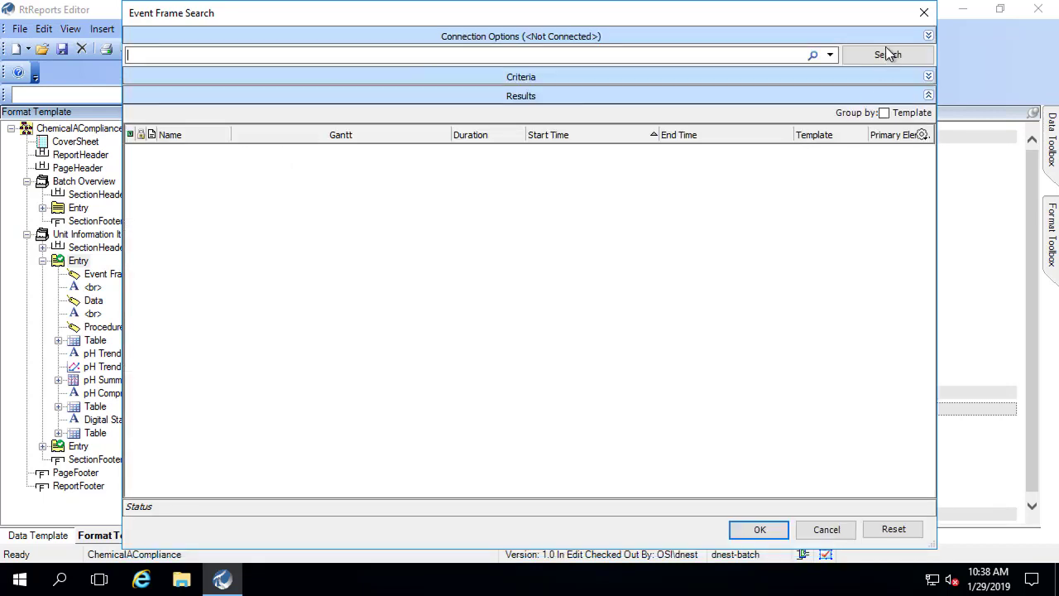
left_click(928, 36)
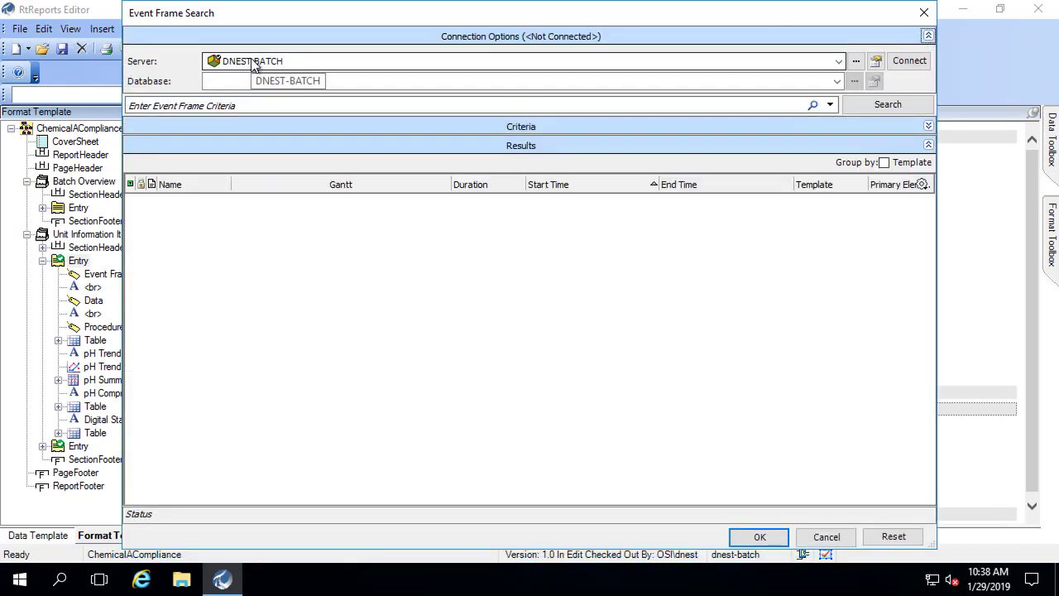
left_click(899, 61)
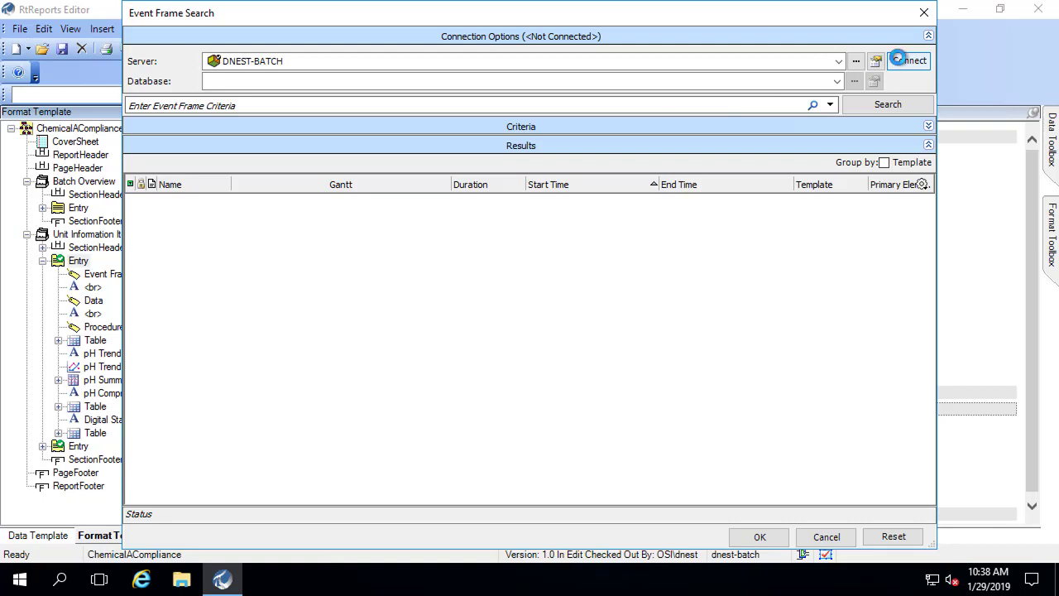
- Exclude descendant event frames and set the search window from *-100d to *-90d
left_click(928, 125)
left_click(339, 166)
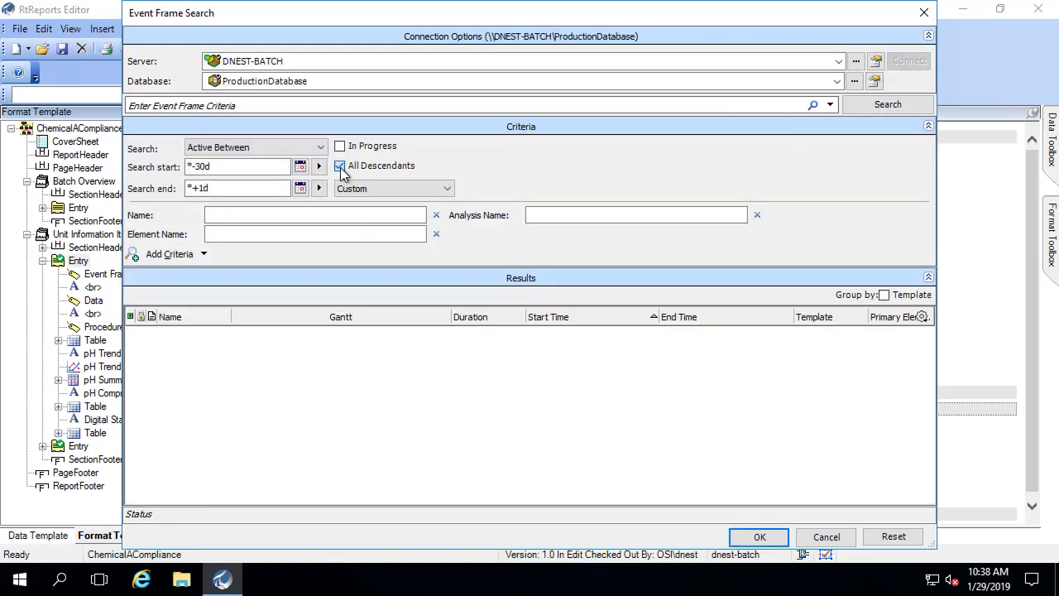
left_click_drag(212, 166, 145, 168)
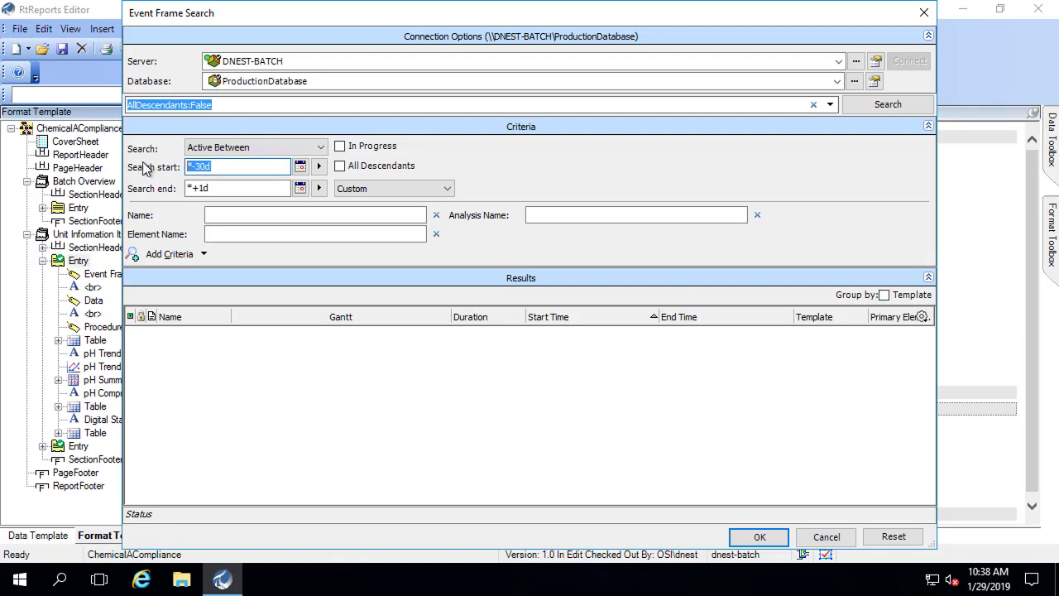
type("*-10dd")
key("Tab")
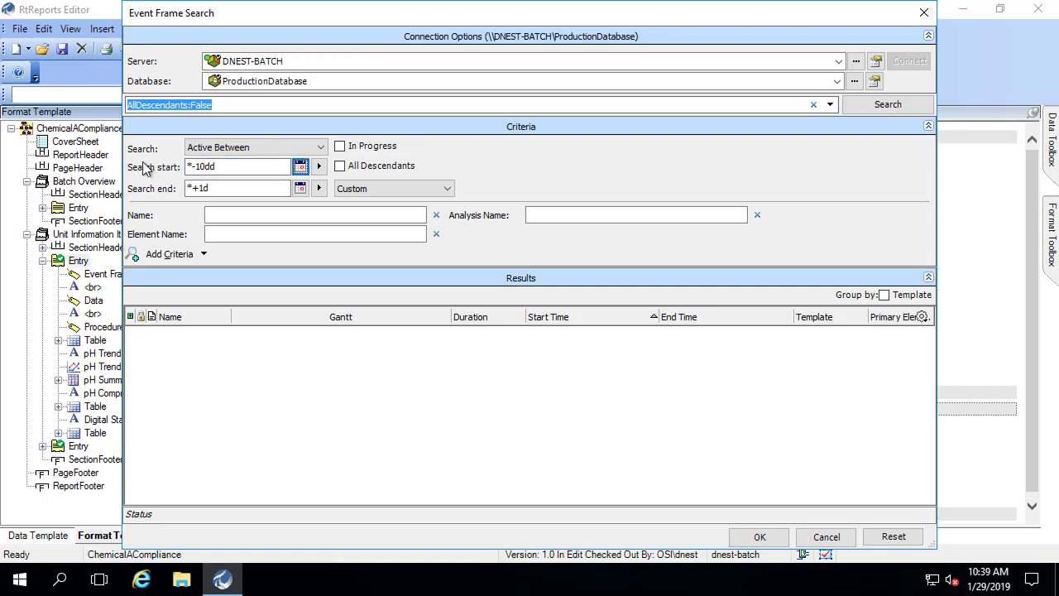
left_click(236, 168)
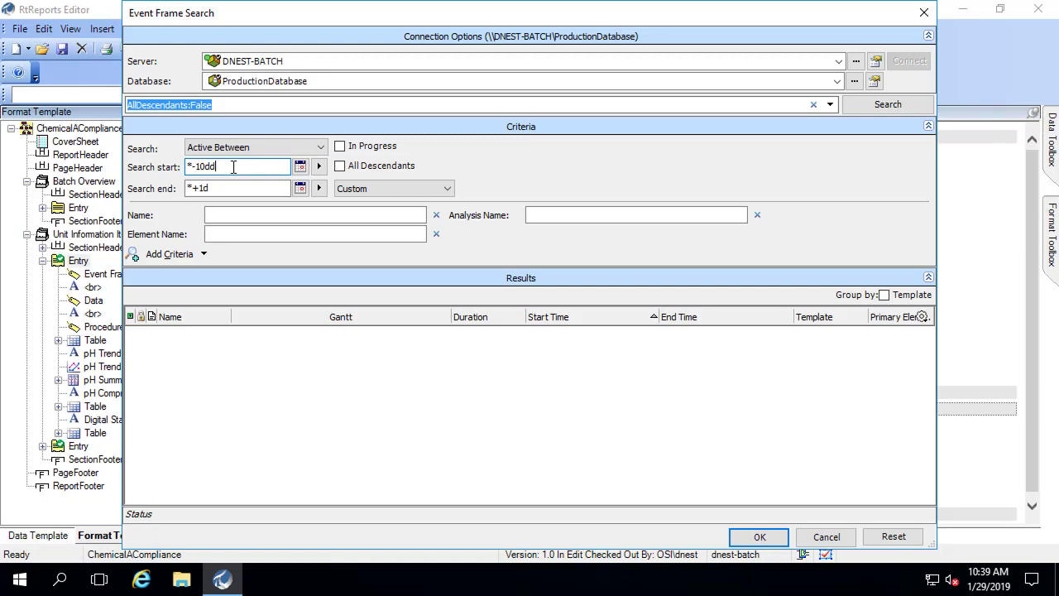
key("BackSpace")
key("BackSpace")
type("0d")
left_click(241, 192)
key("BackSpace")
key("BackSpace")
key("BackSpace")
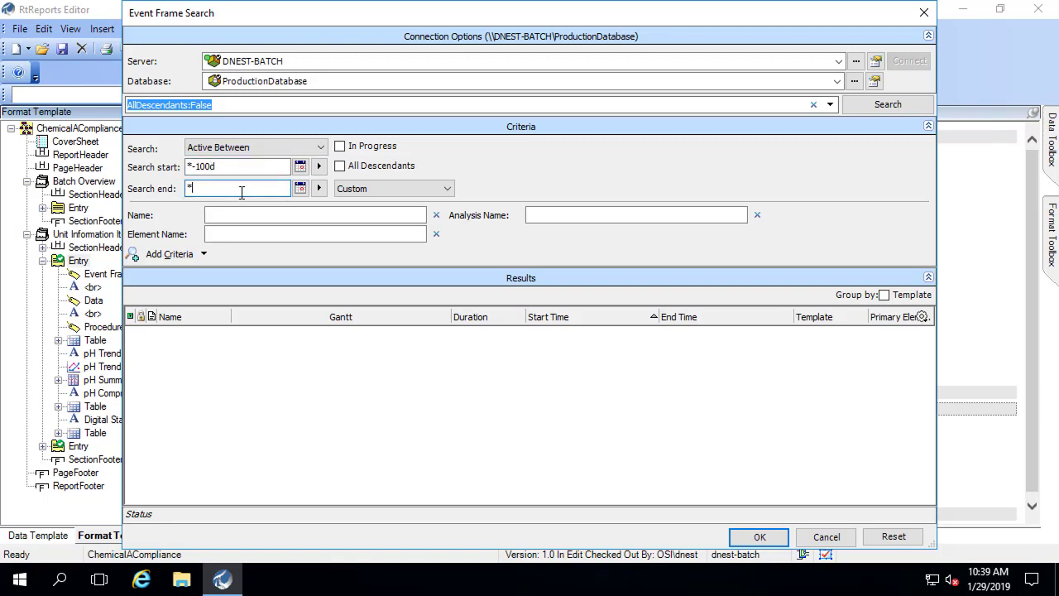
type("-90d")
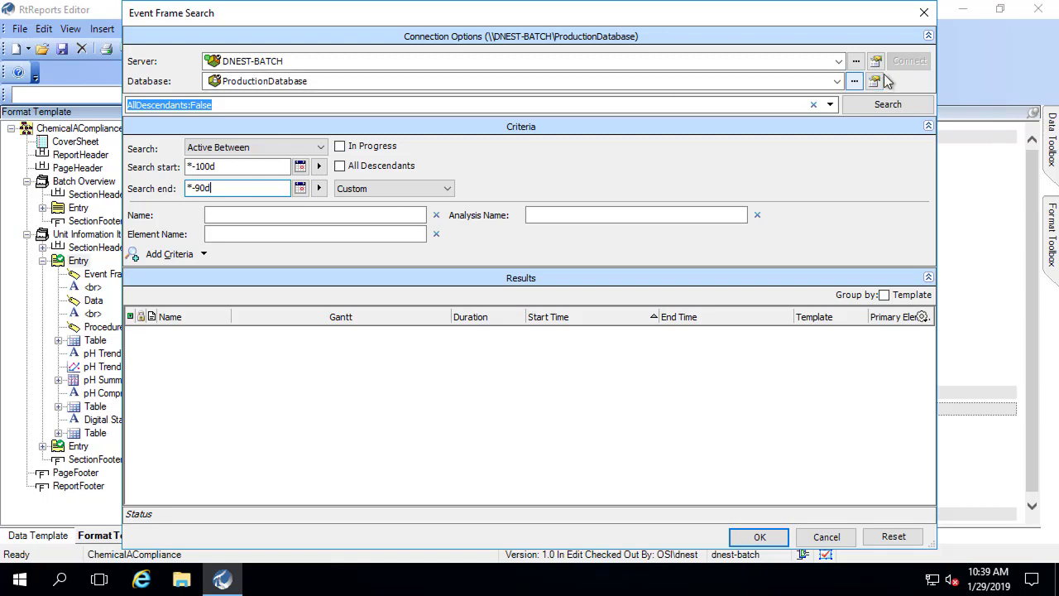
- Run the search and select event frame 2770 as the test batch
left_click(886, 106)
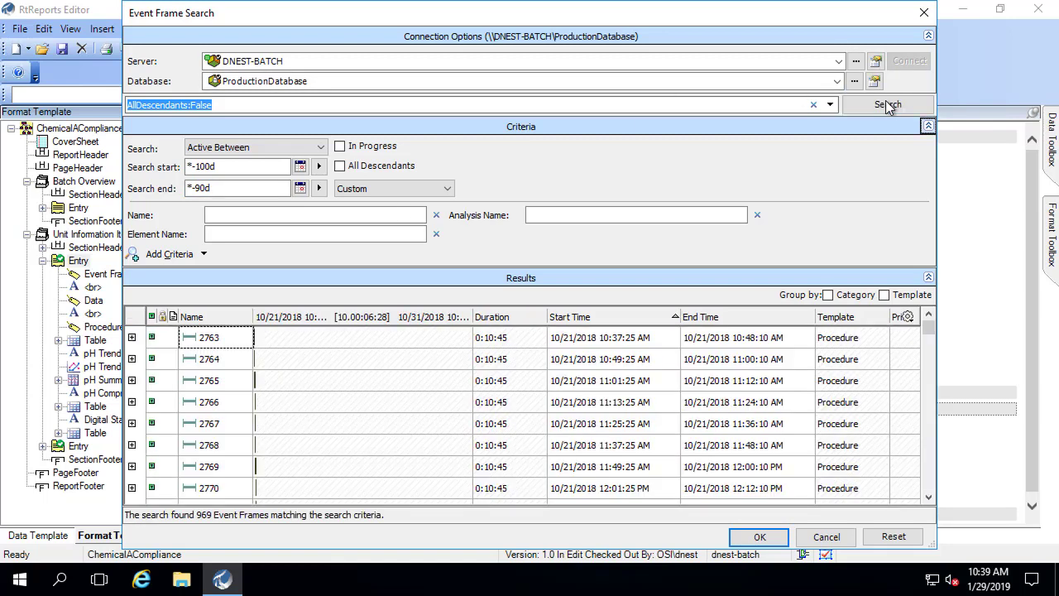
left_click(208, 489)
left_click(760, 536)
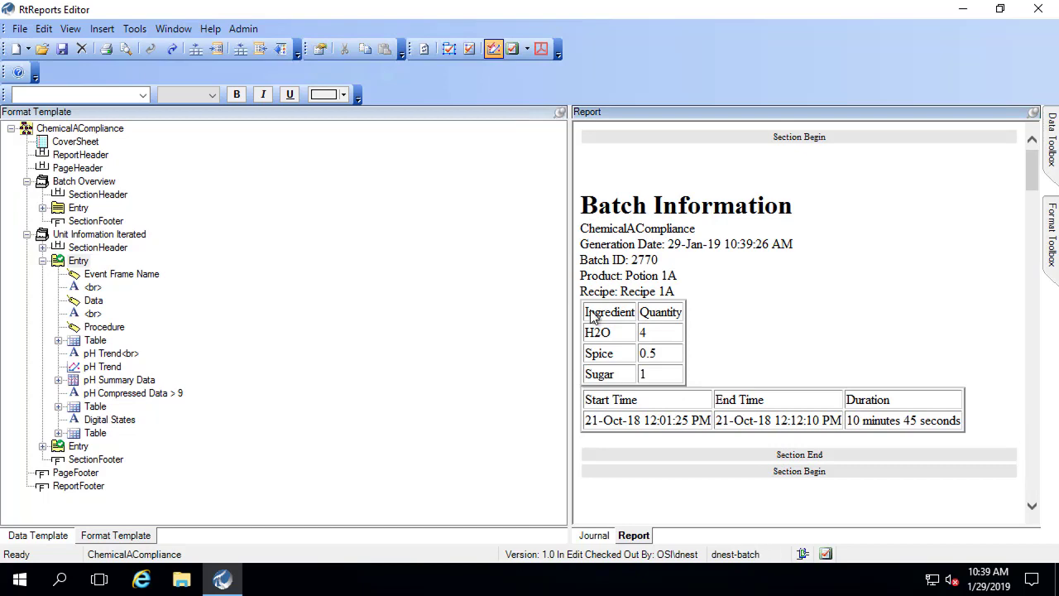
- Widen the report preview and scroll the batch 2770 report to the pH Trend chart and back
left_click_drag(569, 306, 508, 306)
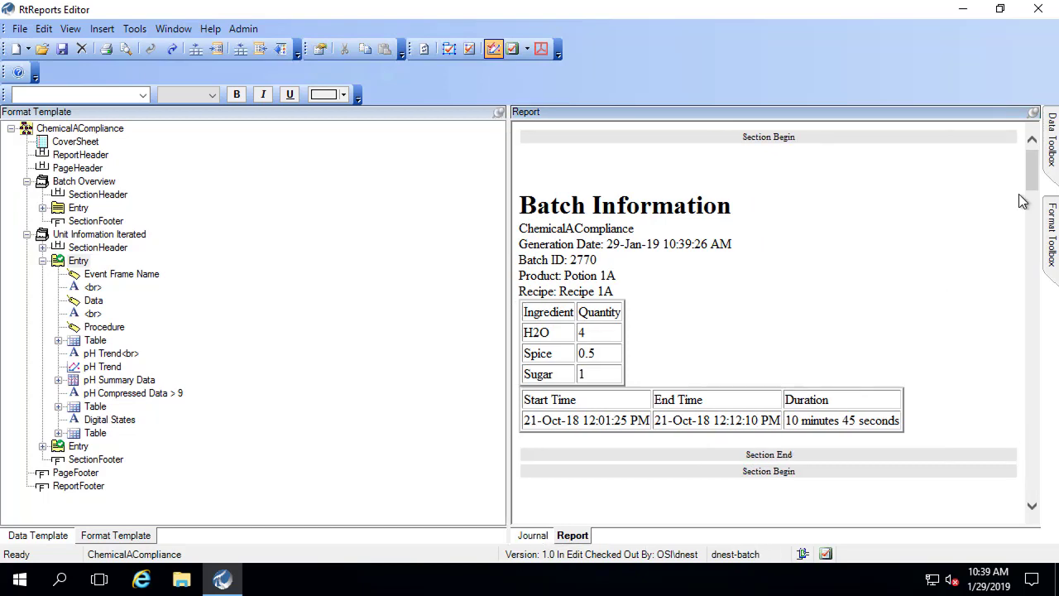
scroll(1022, 199, "down", 5)
scroll(1023, 192, "down", 5)
scroll(1026, 183, "up", 5)
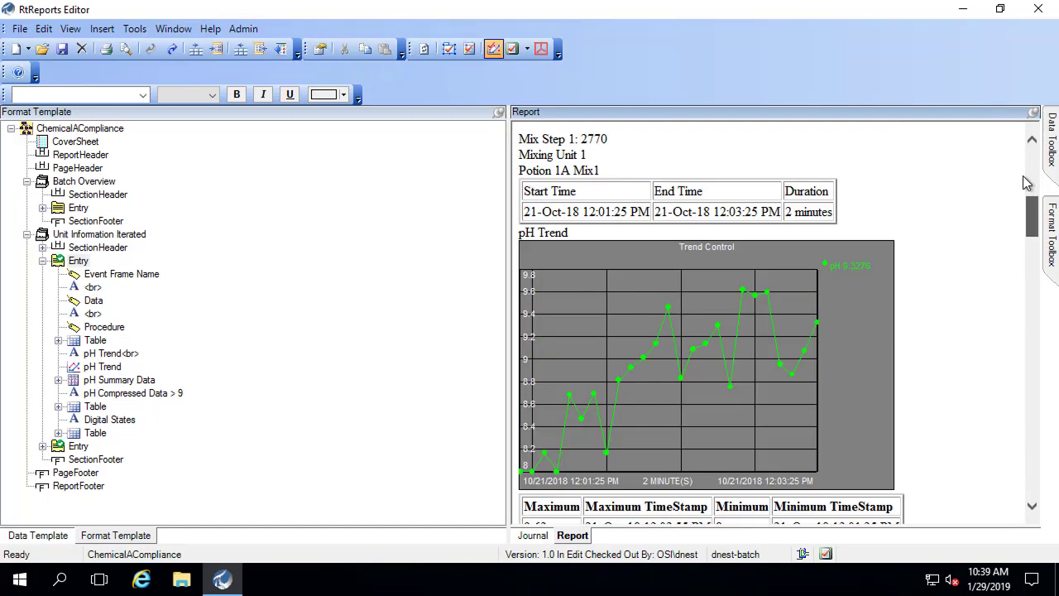
scroll(1026, 183, "up", 5)
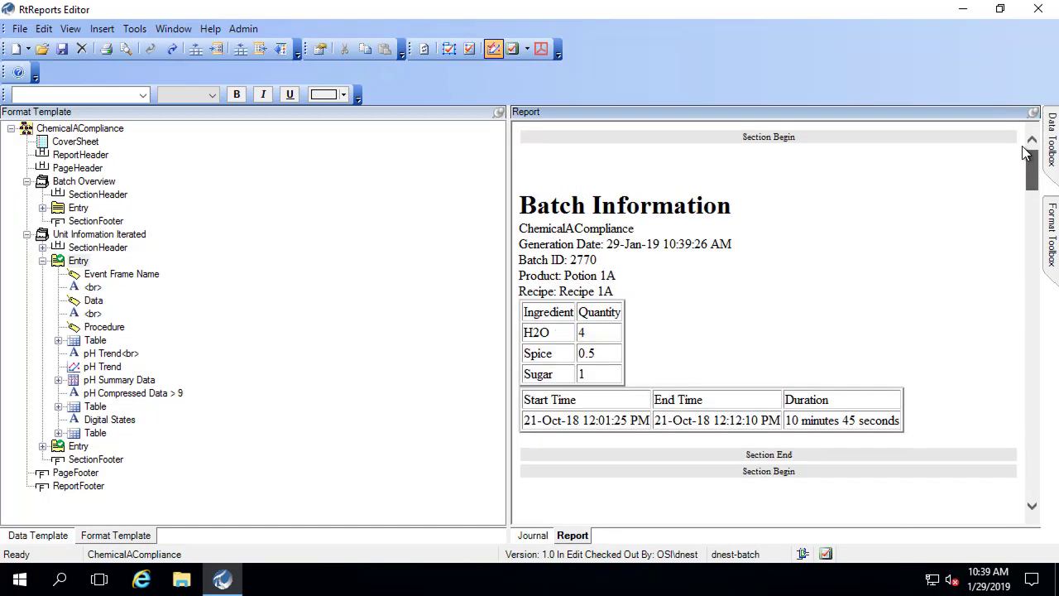
- Mark ChemicalACompliance version 1.0 for review in Report Version Manager and begin its review
left_click(104, 33)
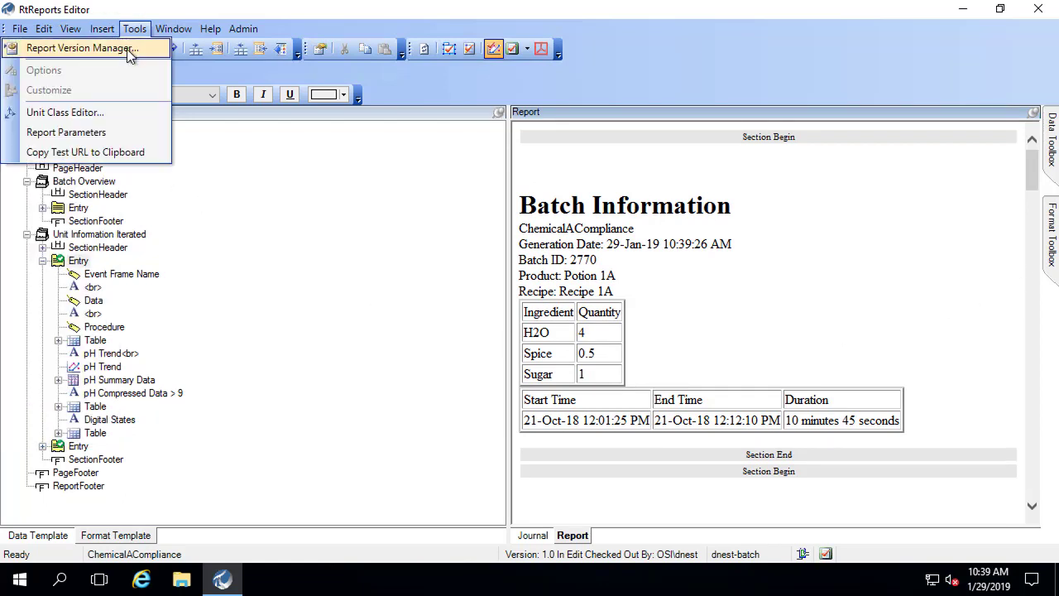
left_click(128, 49)
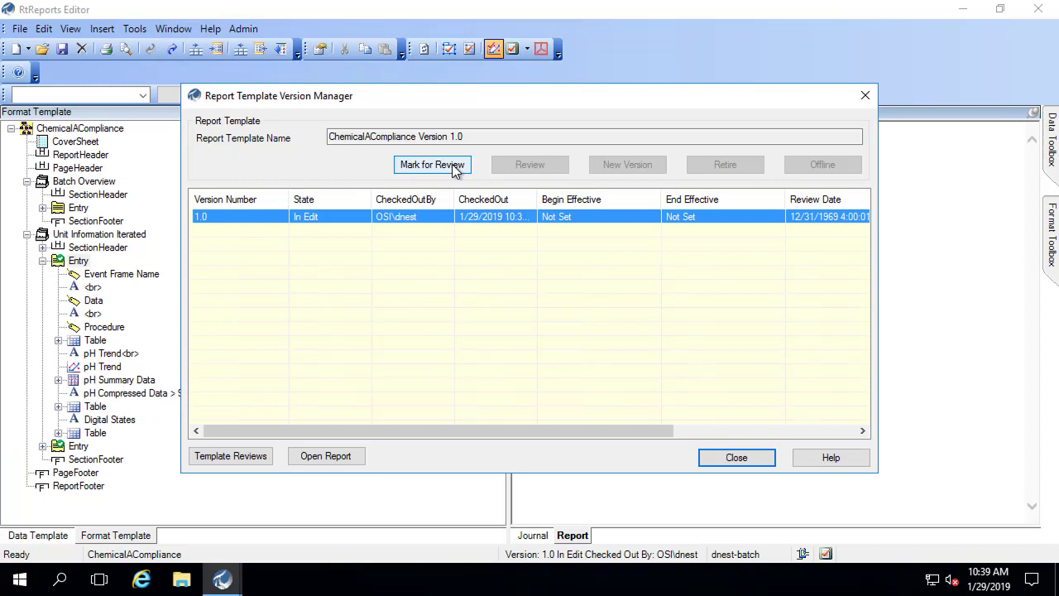
left_click(455, 168)
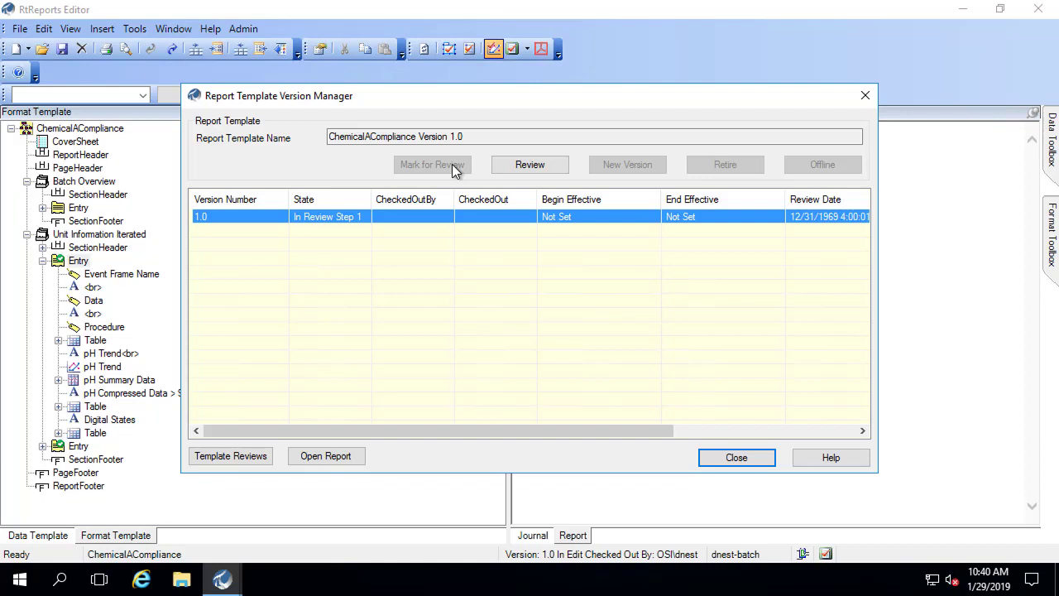
left_click(519, 166)
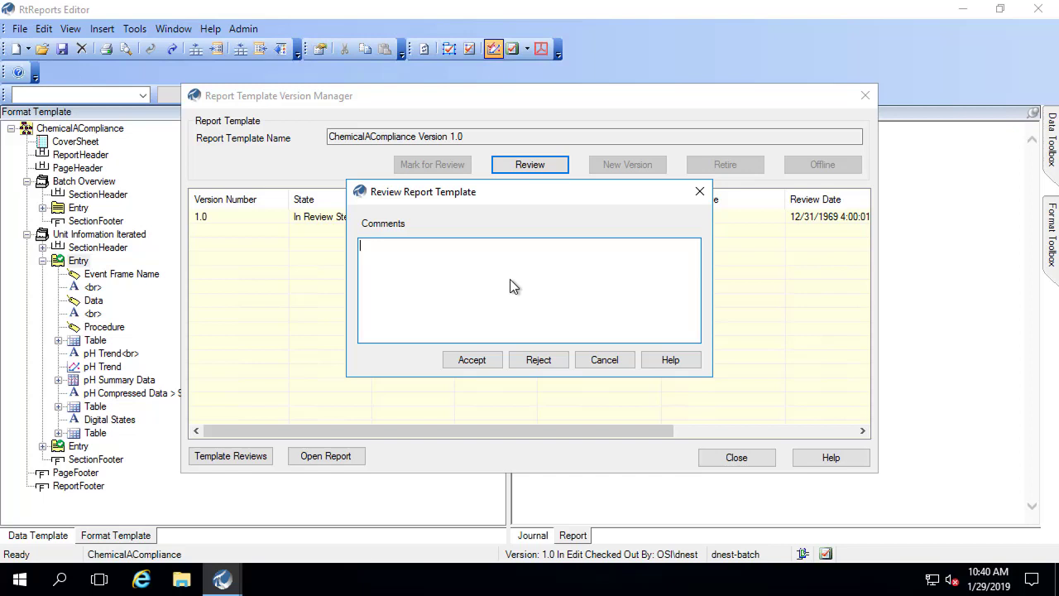
- Accept the review with comment 'This report has been reviewed and is ok to be released.' and sign in
type("This report has ")
type("been review")
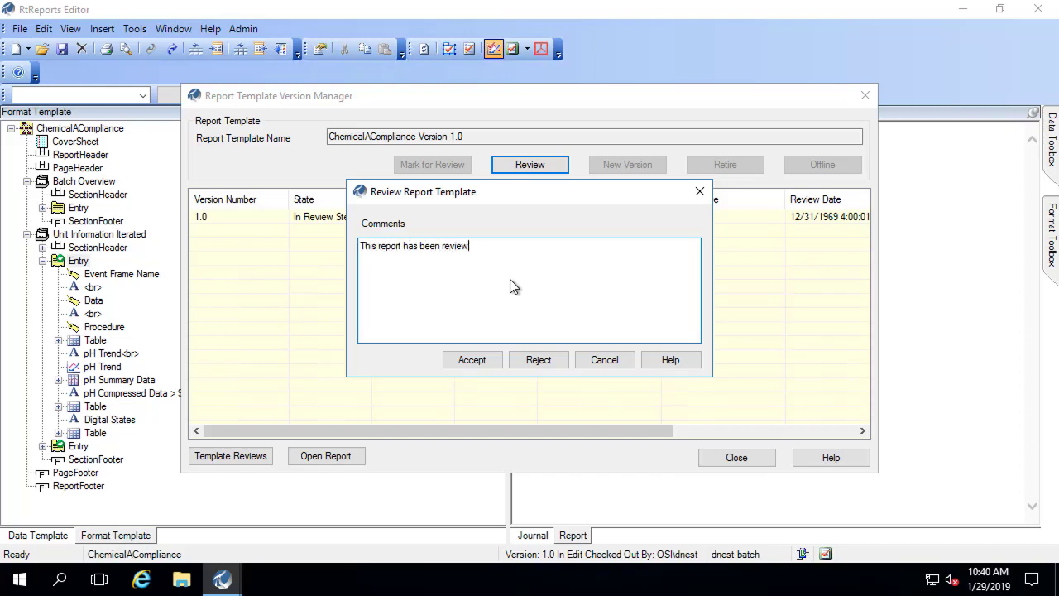
type("ed and is ok ")
type("to be release")
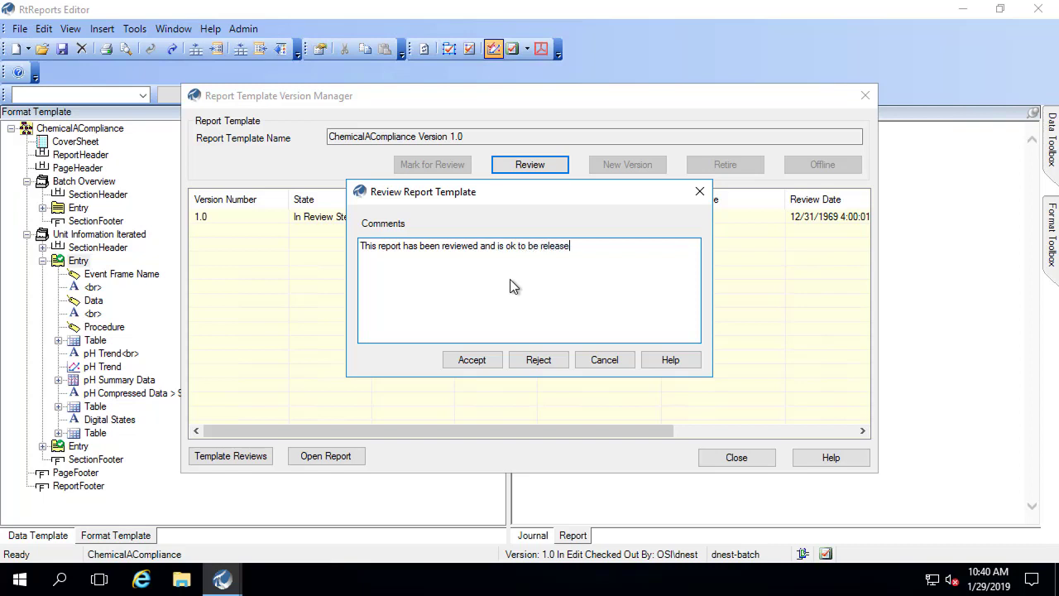
type("d.")
left_click(472, 360)
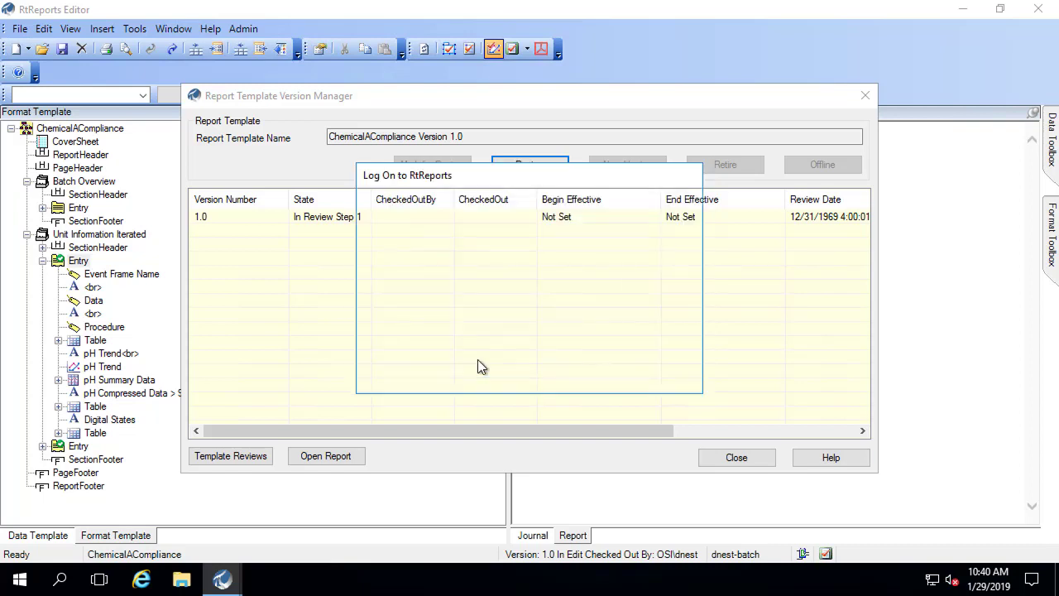
type("***")
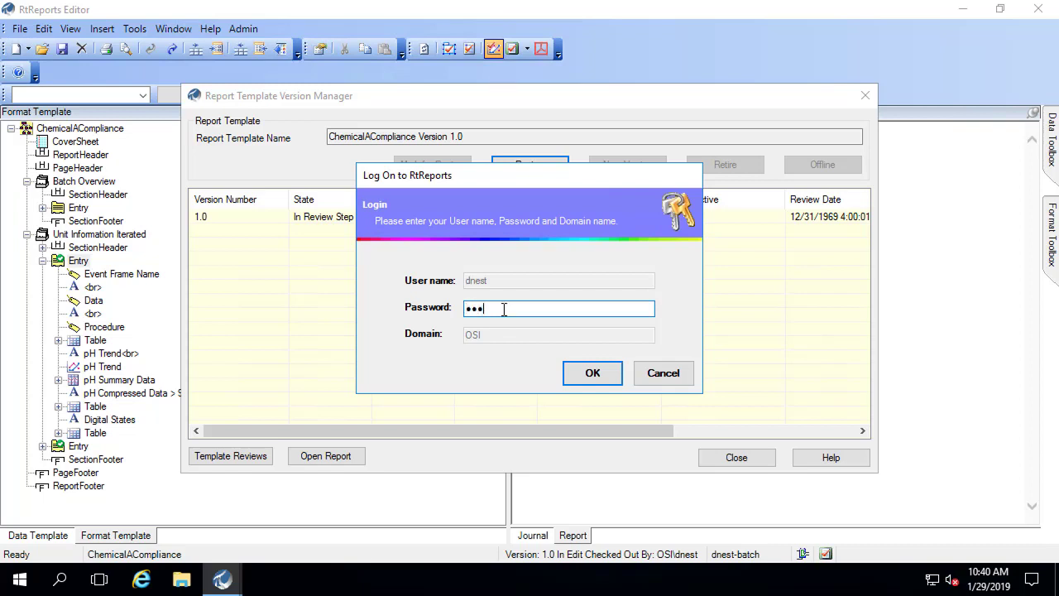
type("**********")
left_click(596, 370)
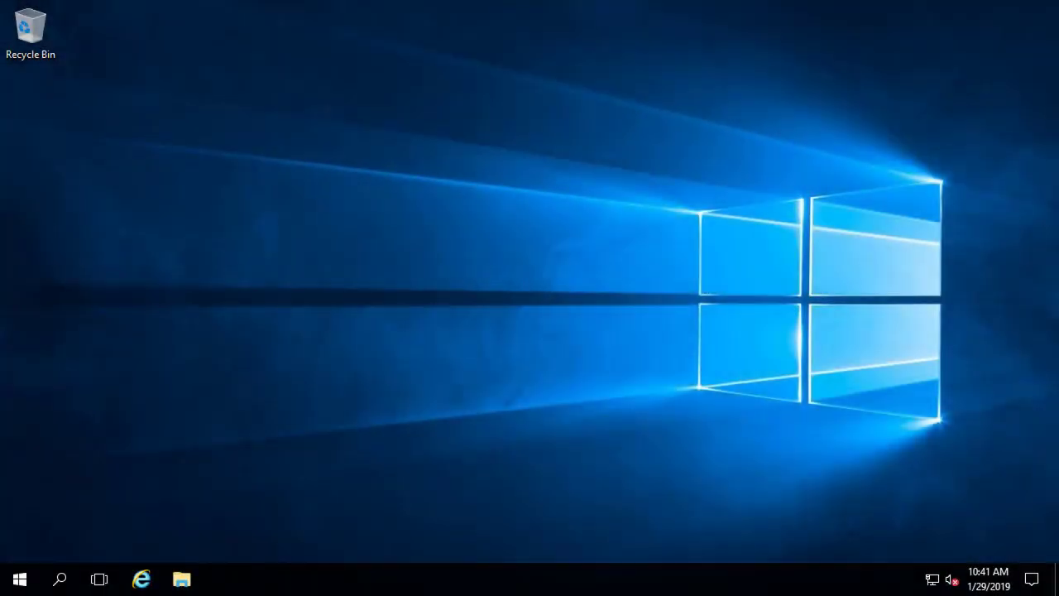
- Launch Report Generator from the PI System group in the Start menu
left_click(27, 583)
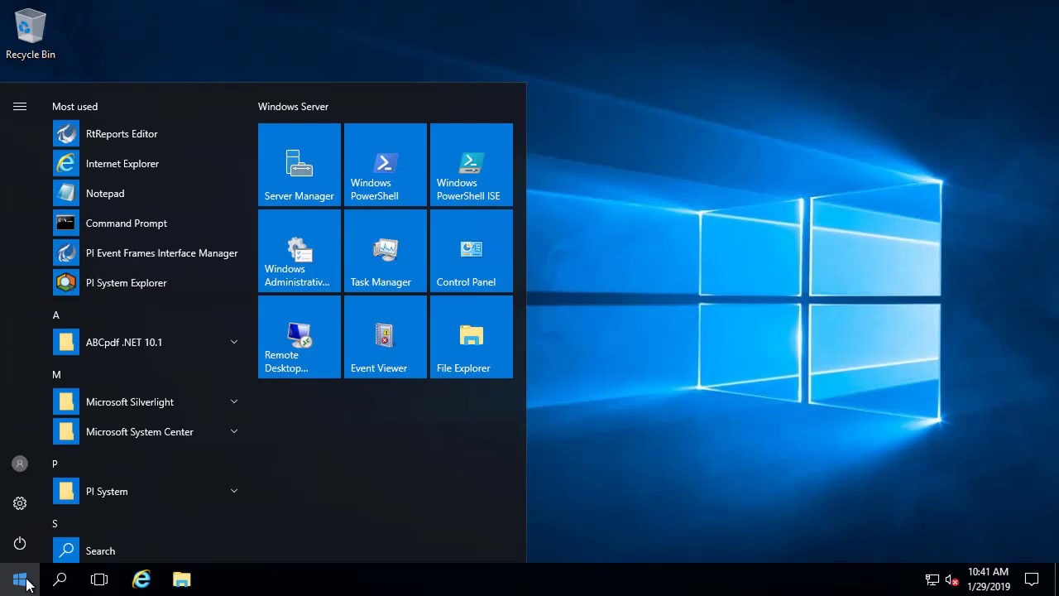
scroll(244, 422, "down", 3)
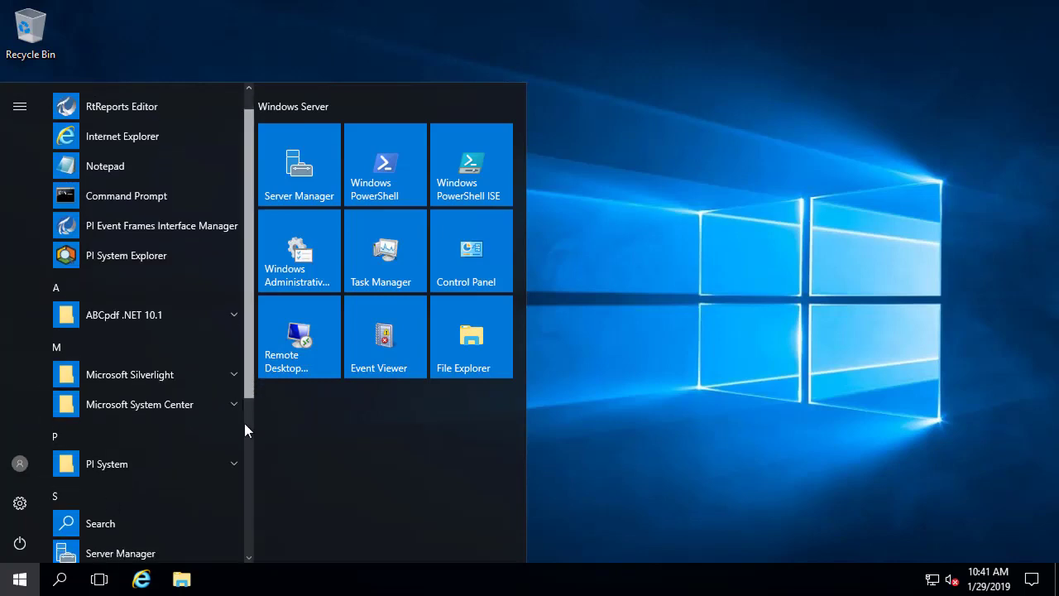
left_click(234, 375)
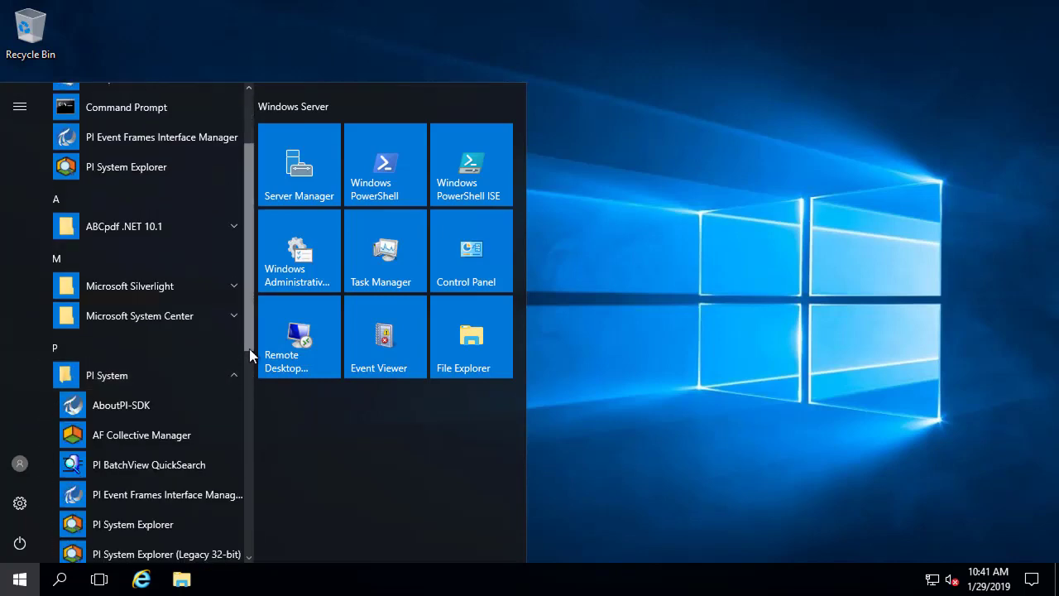
scroll(248, 392, "down", 2)
scroll(249, 398, "down", 1)
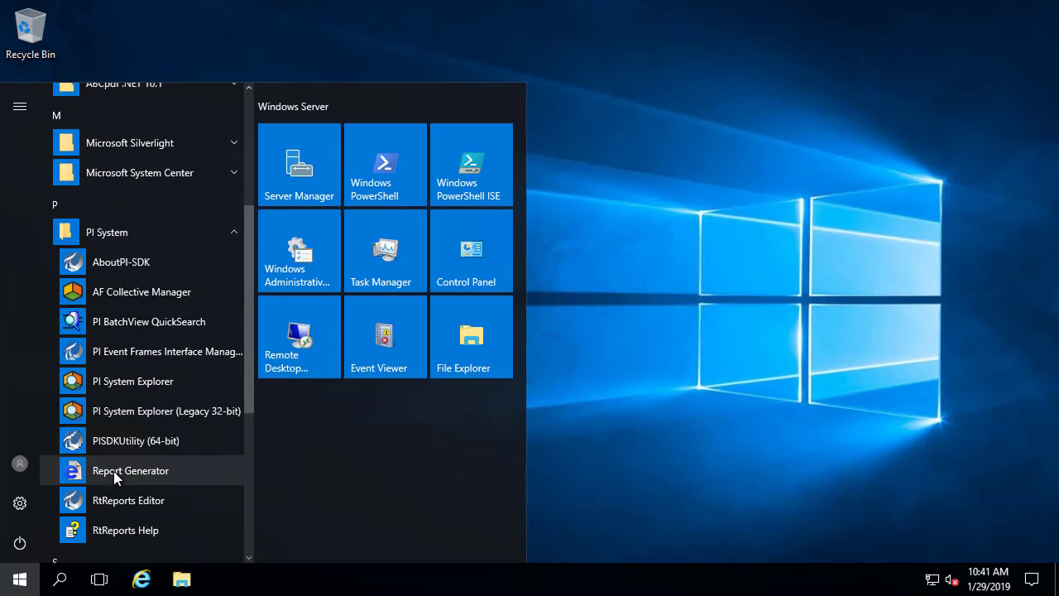
left_click(114, 471)
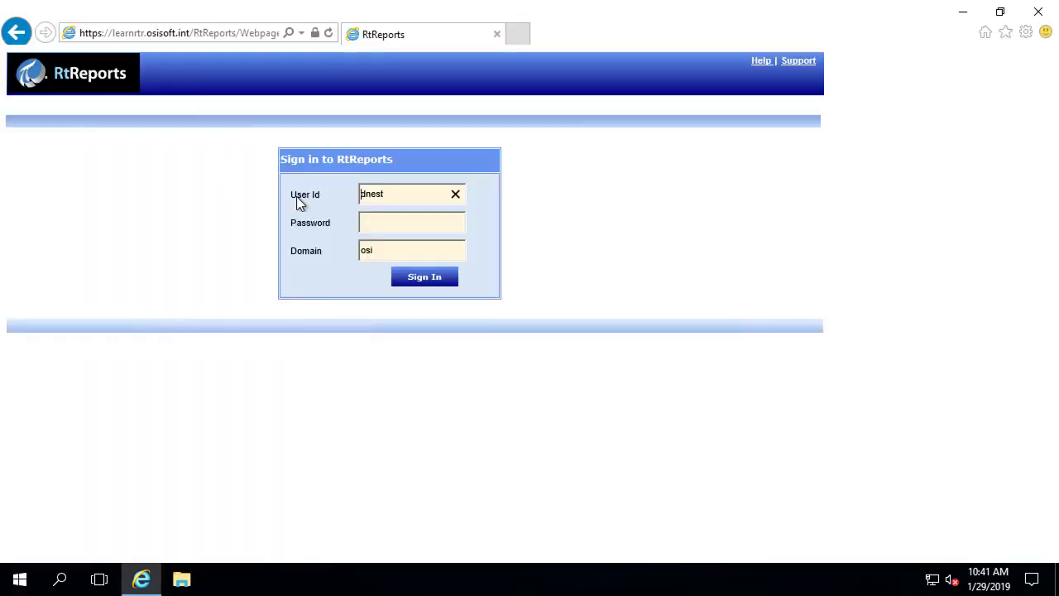
- Sign in to RtReports Generator with the account password
left_click(371, 230)
type("•••••")
type("••••••••••")
key("Return")
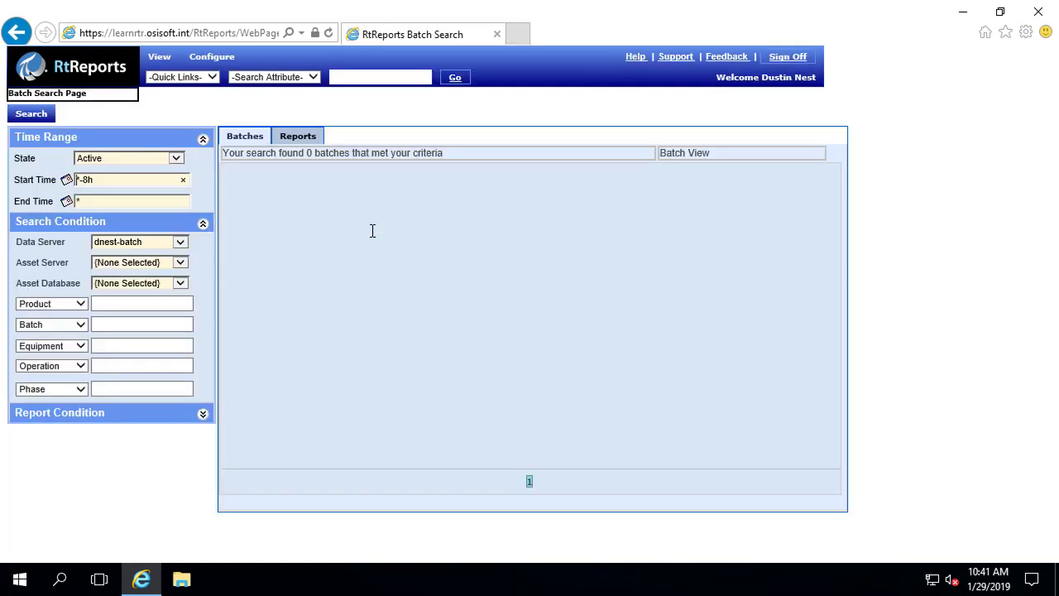
- Search batches on asset server DNEST-BATCH from *-100d to -90d
left_click(180, 263)
left_click(126, 251)
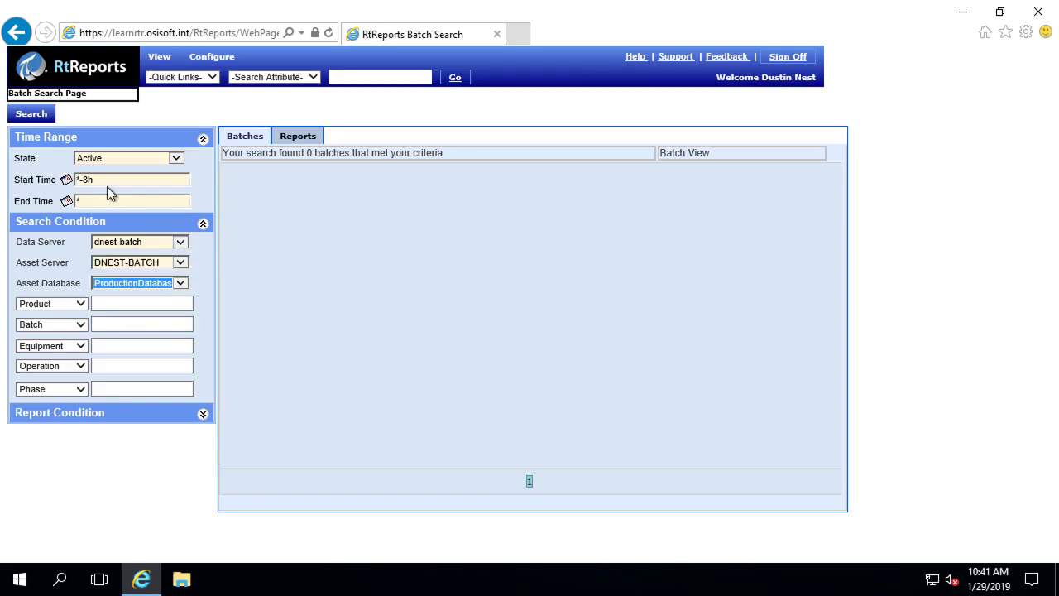
left_click_drag(124, 179, 30, 157)
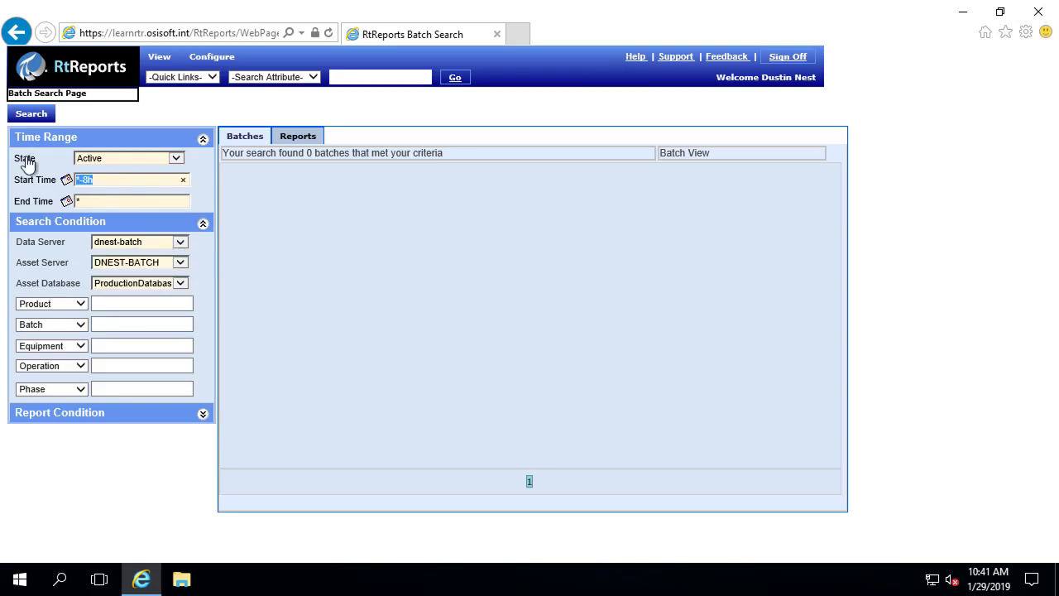
type("*-100d")
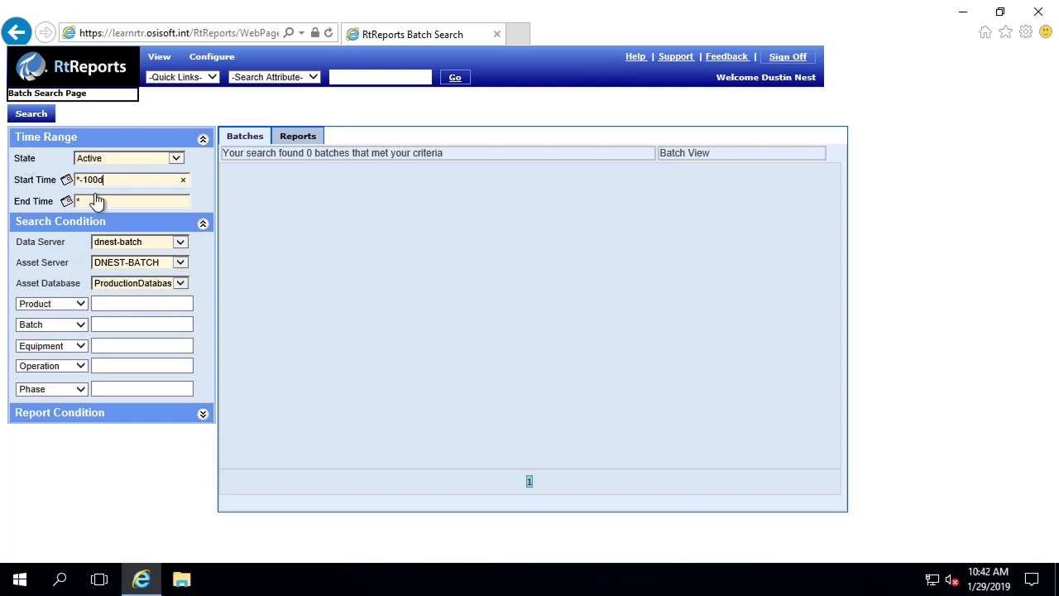
left_click(103, 198)
type("-90")
type("d")
left_click(37, 118)
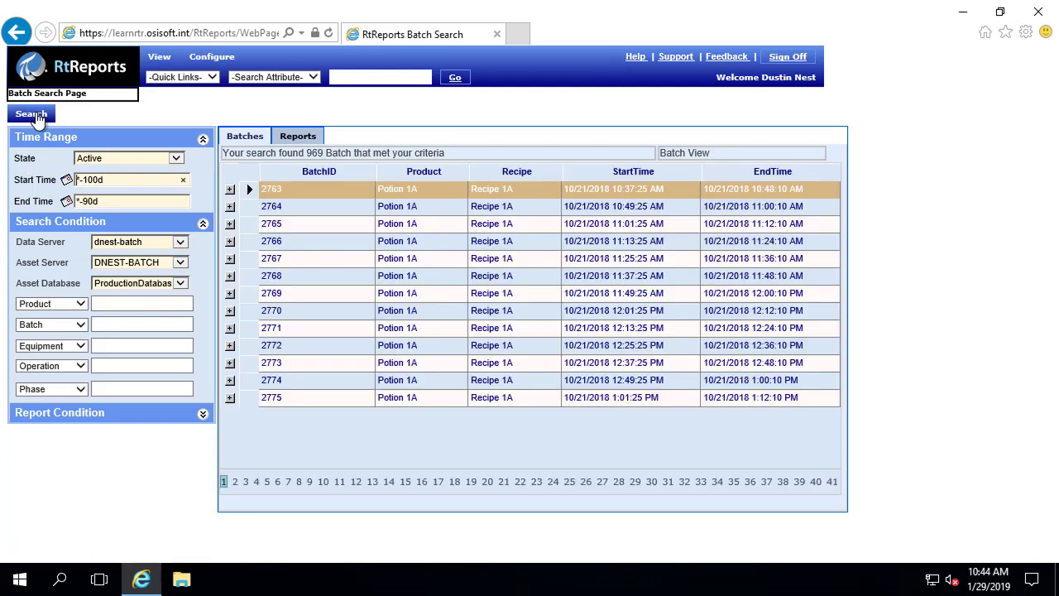
- Run the ChemicalACompliance report from batch 2772's report list
left_click(271, 345)
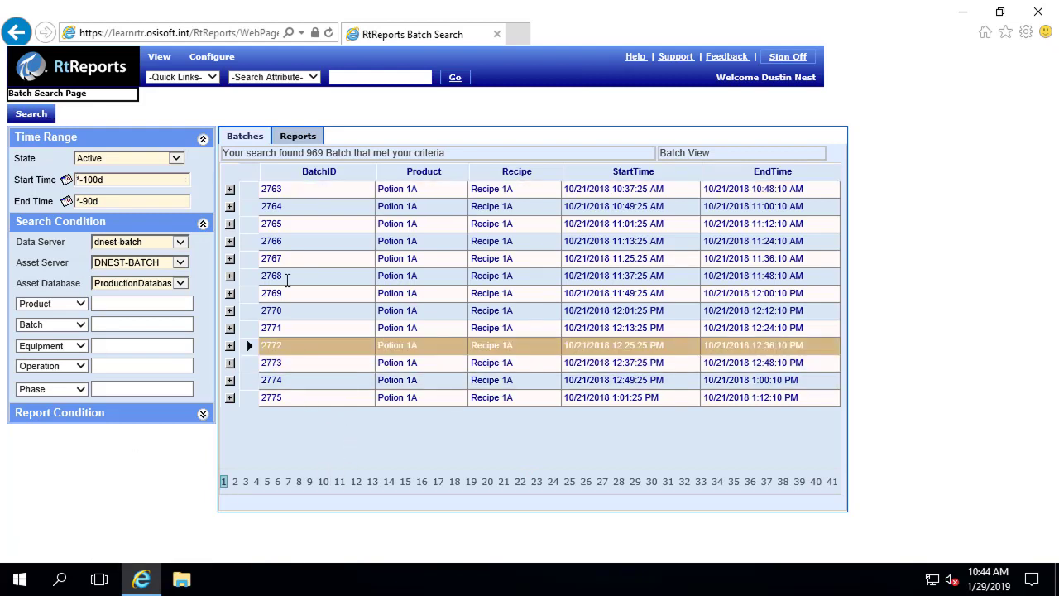
left_click(298, 136)
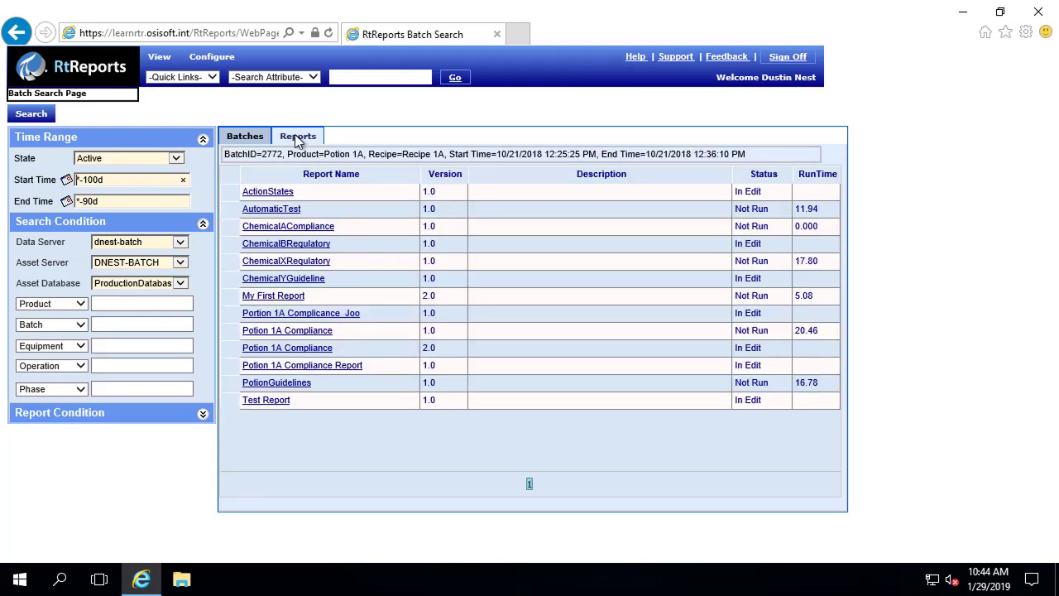
left_click(275, 229)
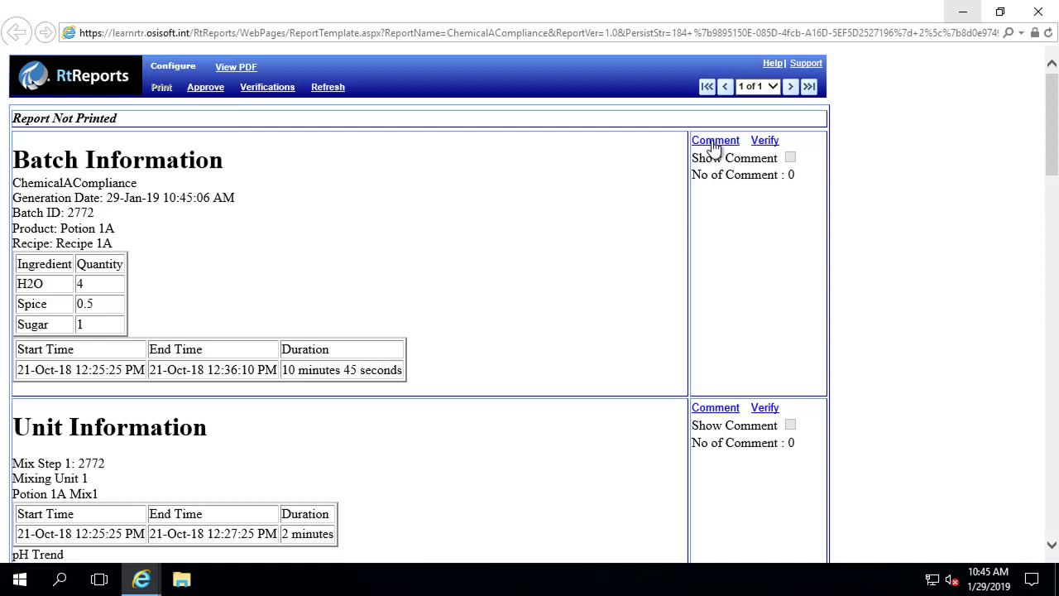
- Sign a Batch Information comment reading 'Ingredient list looks correct.' with your password
left_click(714, 146)
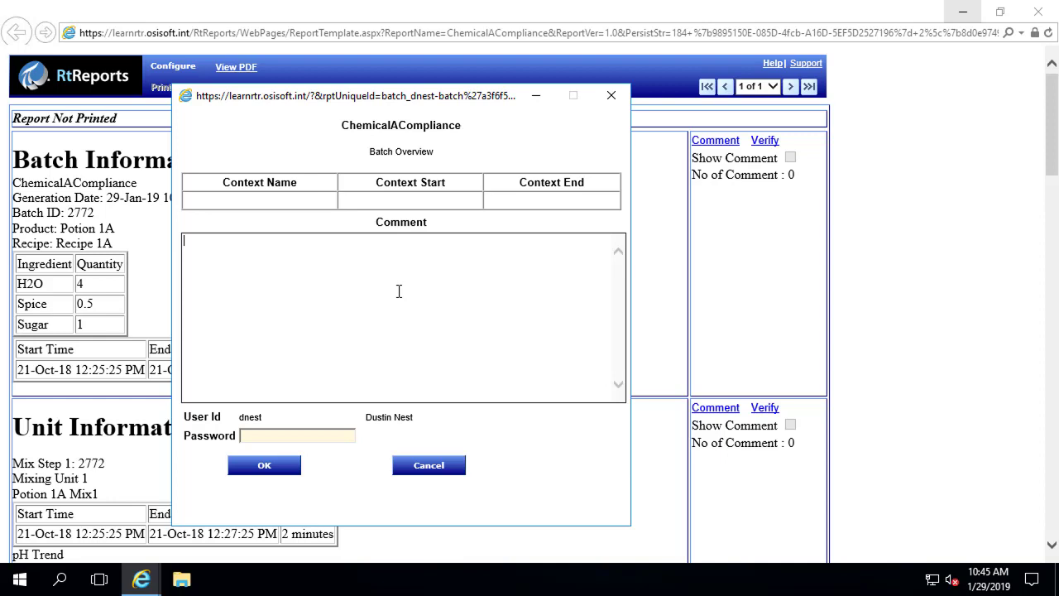
type("Ingredient list looks")
type(" correct.")
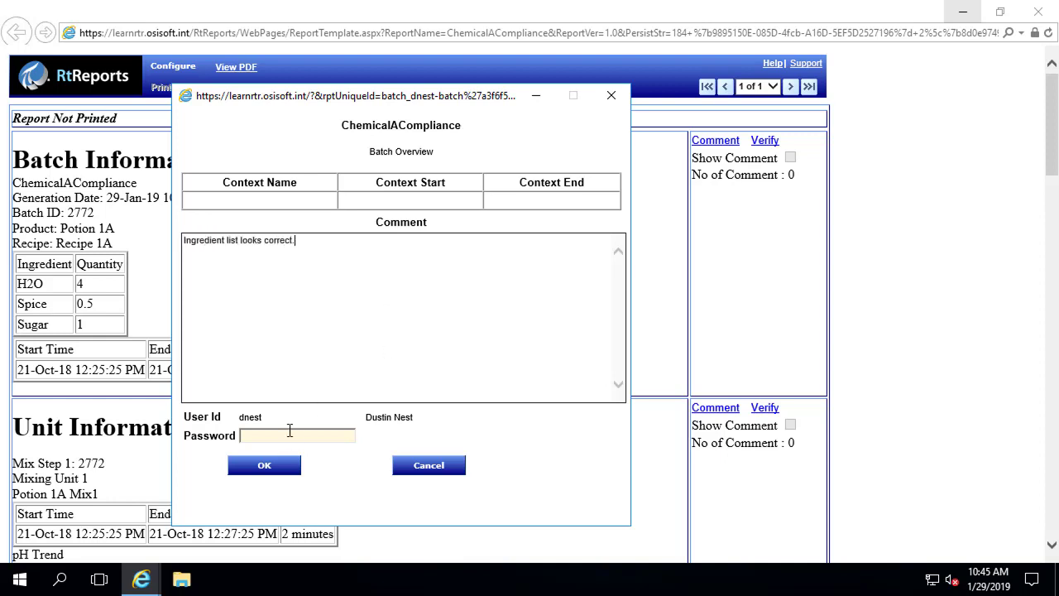
left_click(289, 434)
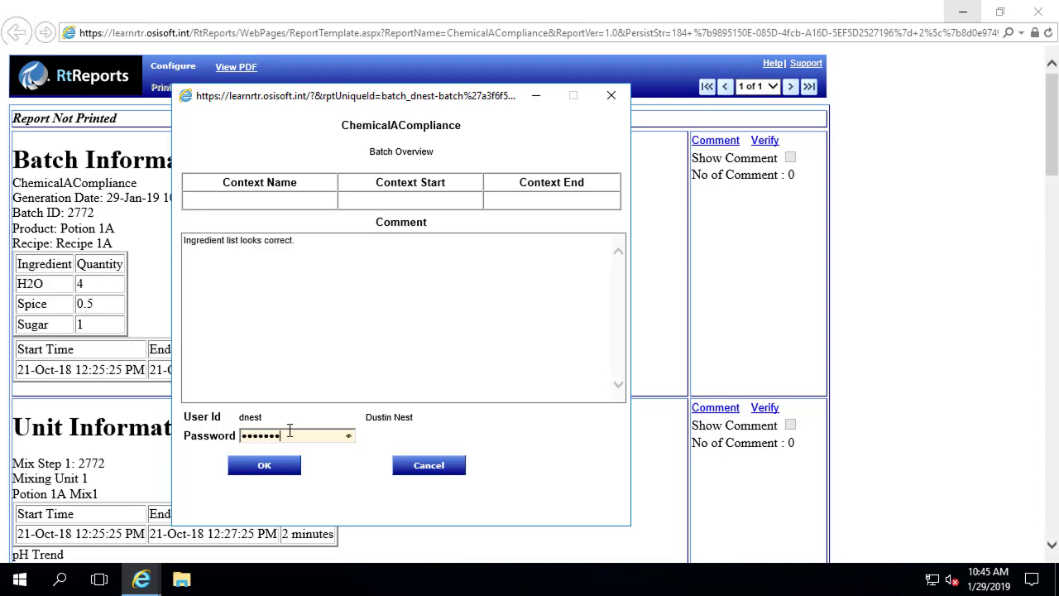
left_click(280, 469)
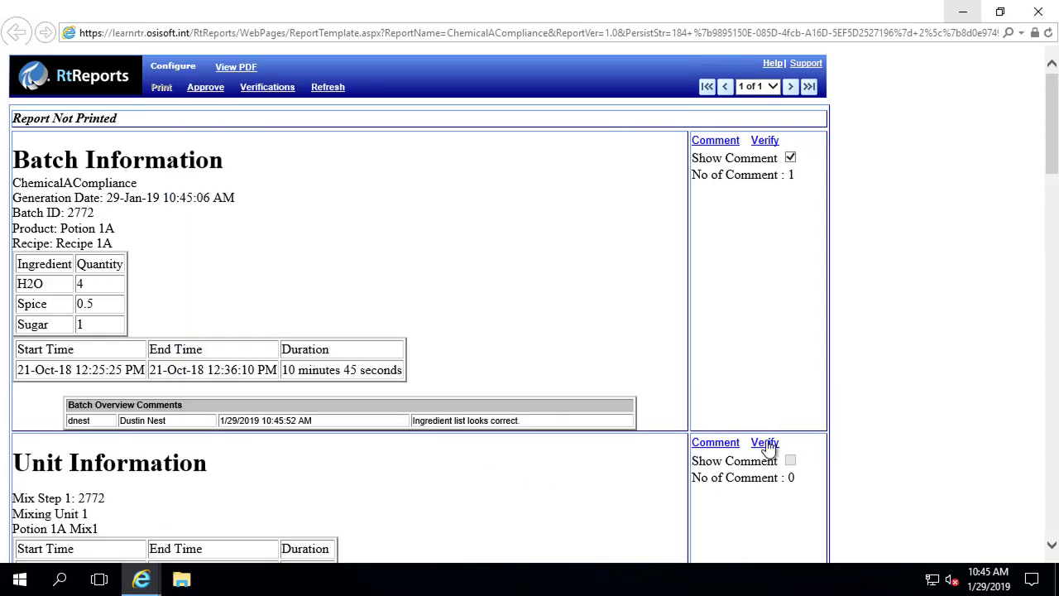
- Verify Unit Information with the signed note 'Unit Information has been verified.'
left_click(765, 443)
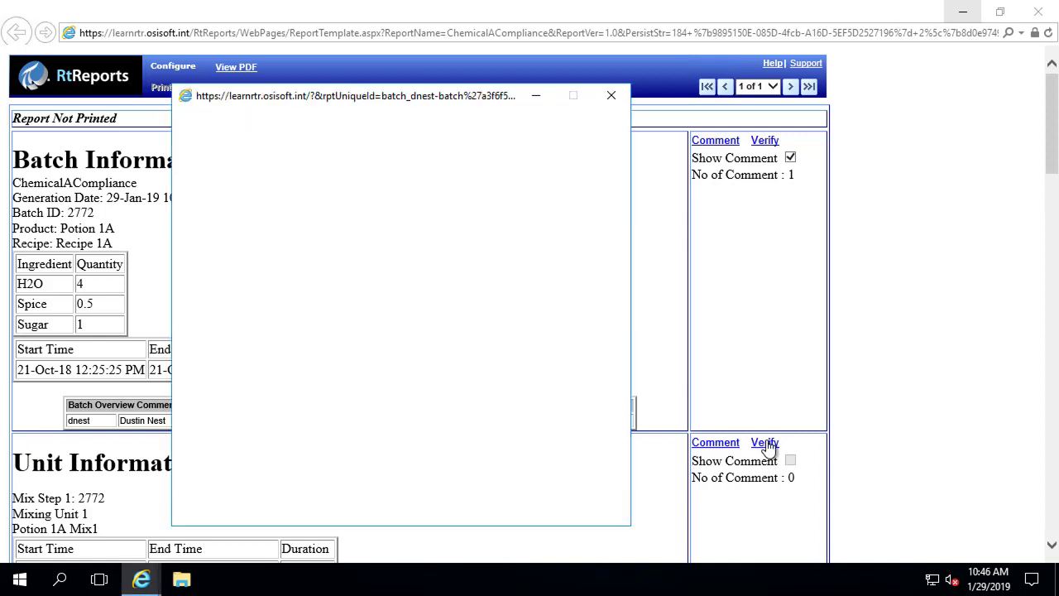
left_click(284, 287)
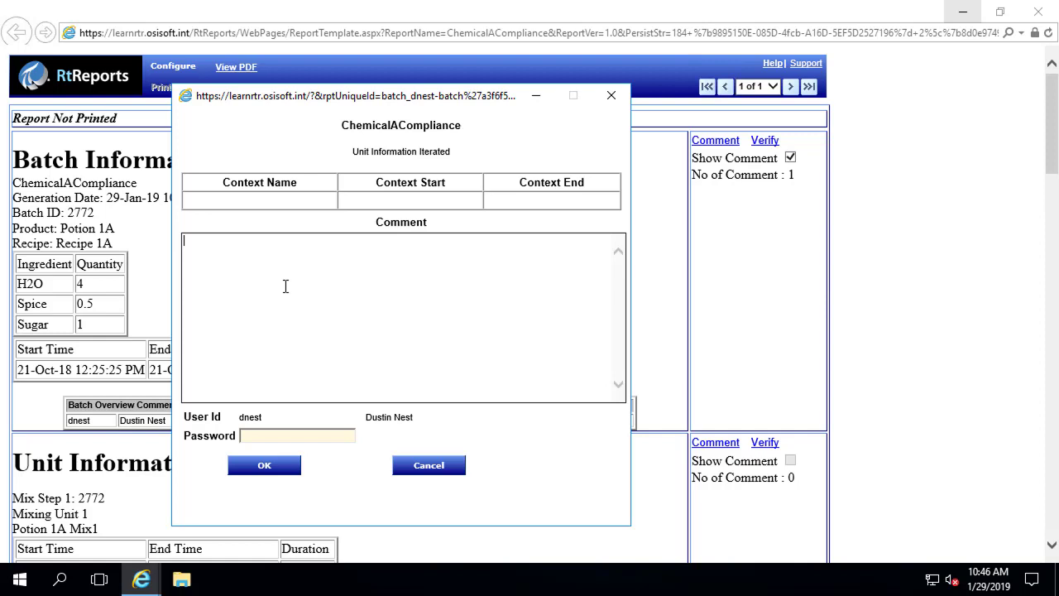
type("Unit")
type(" Information has")
type(" been verifie")
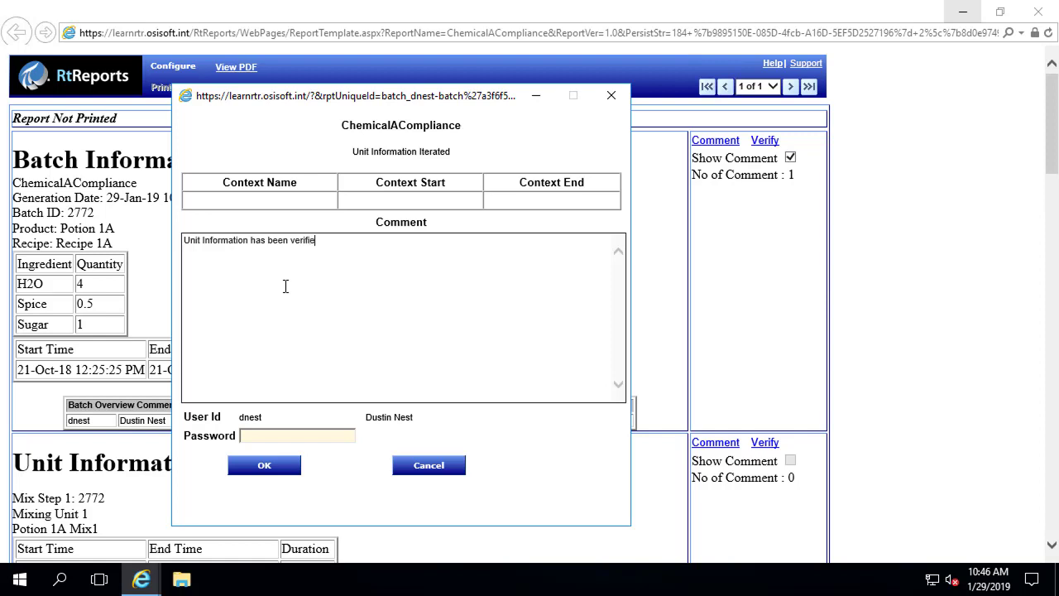
type("d.")
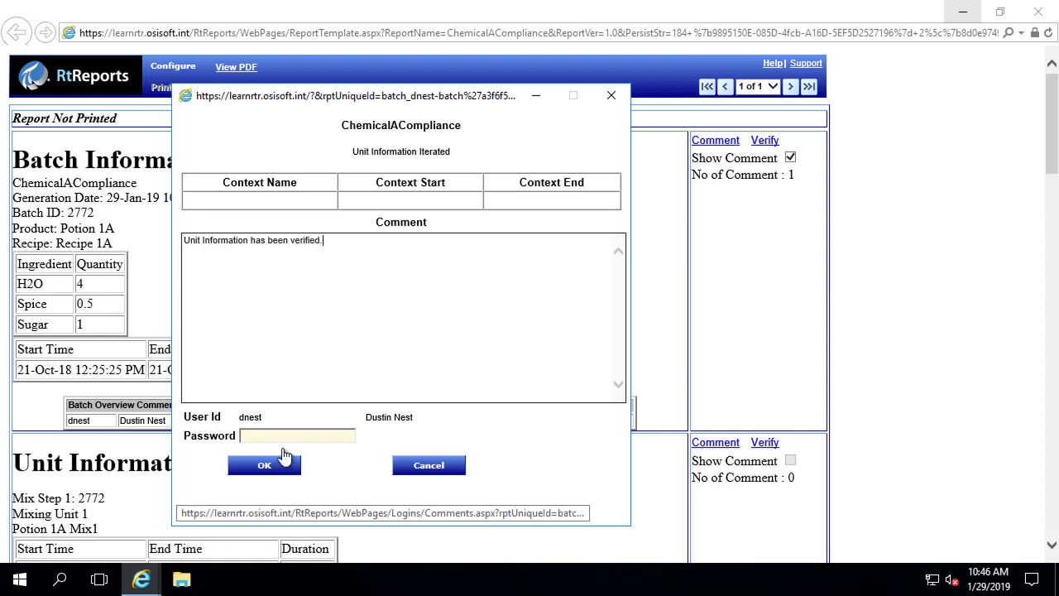
left_click(284, 438)
type("••••••")
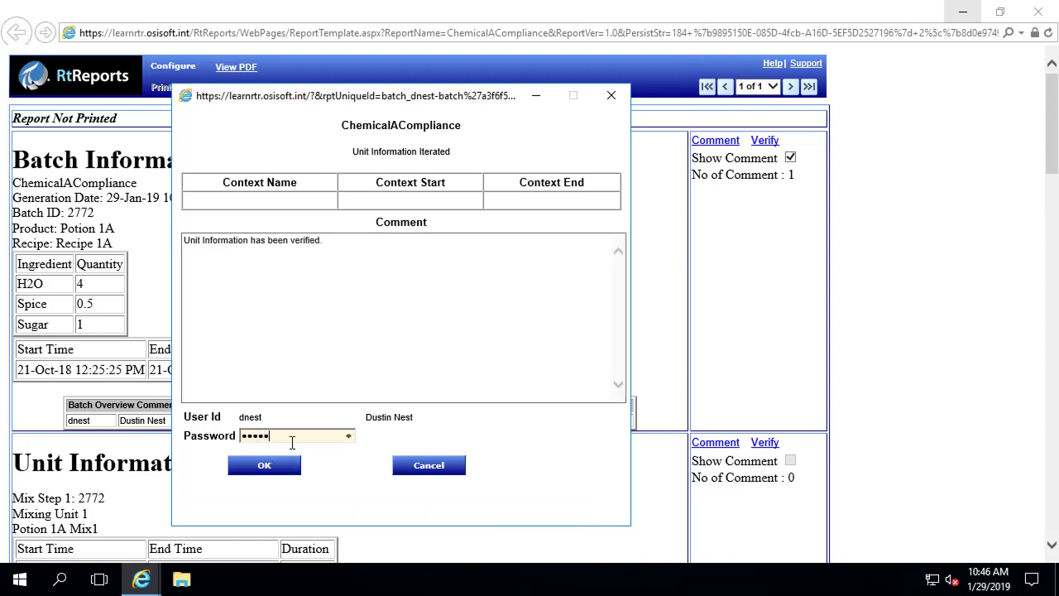
type("•••••••••")
left_click(264, 466)
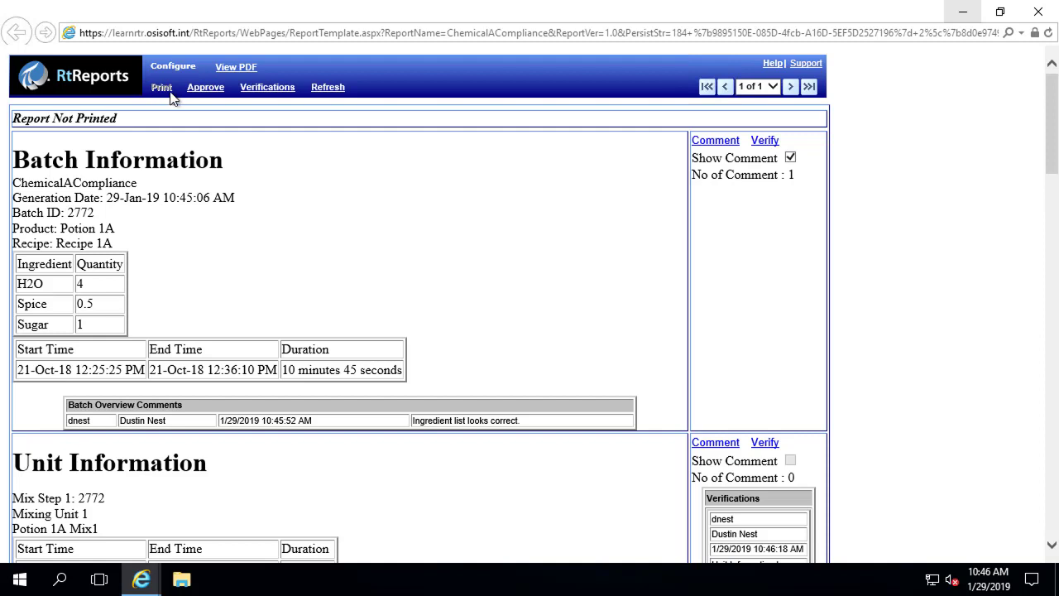
- Approve the report with signed comment 'This report has been approved.' and print its PDF
left_click(219, 89)
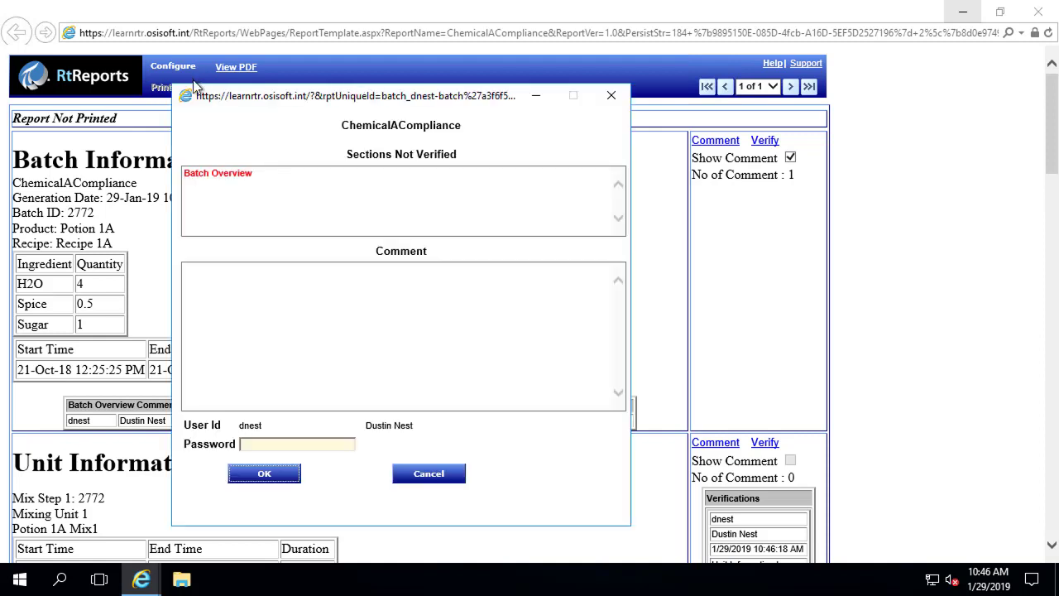
left_click(315, 308)
type("Thi")
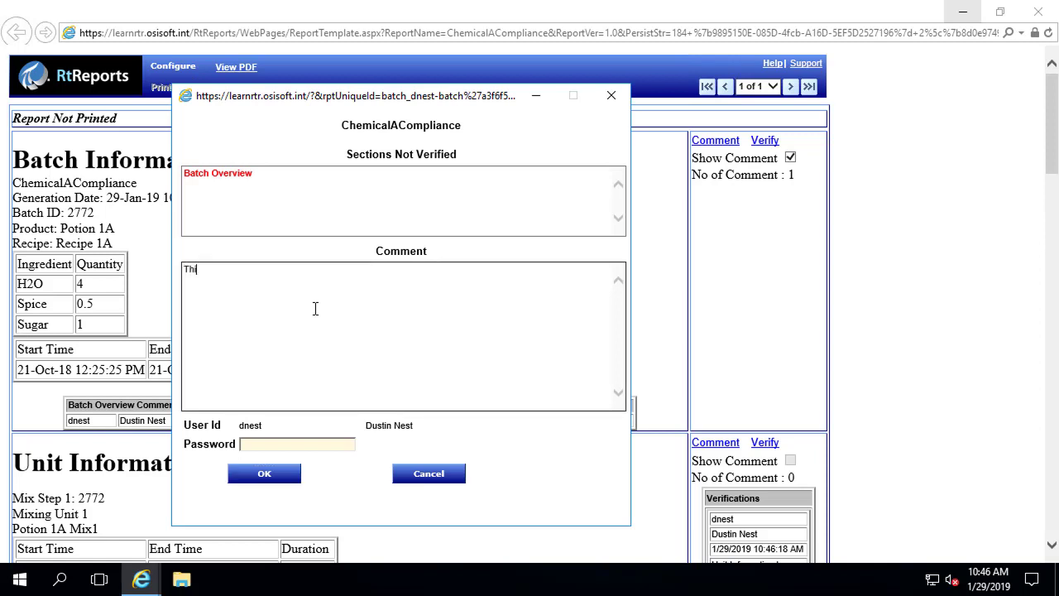
type("s report has been ")
type("approved.")
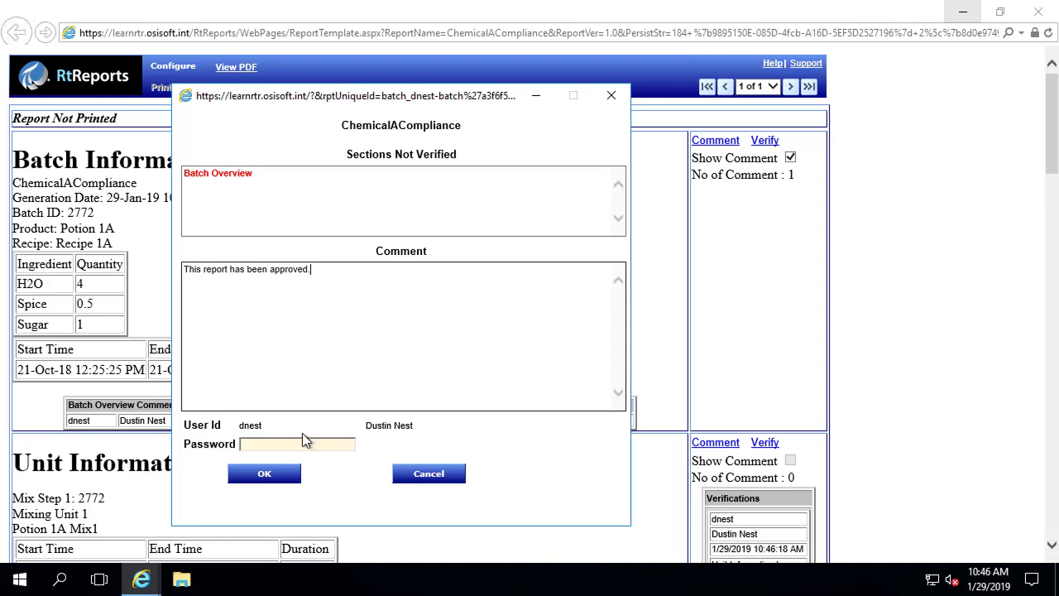
left_click(292, 444)
type("•••••")
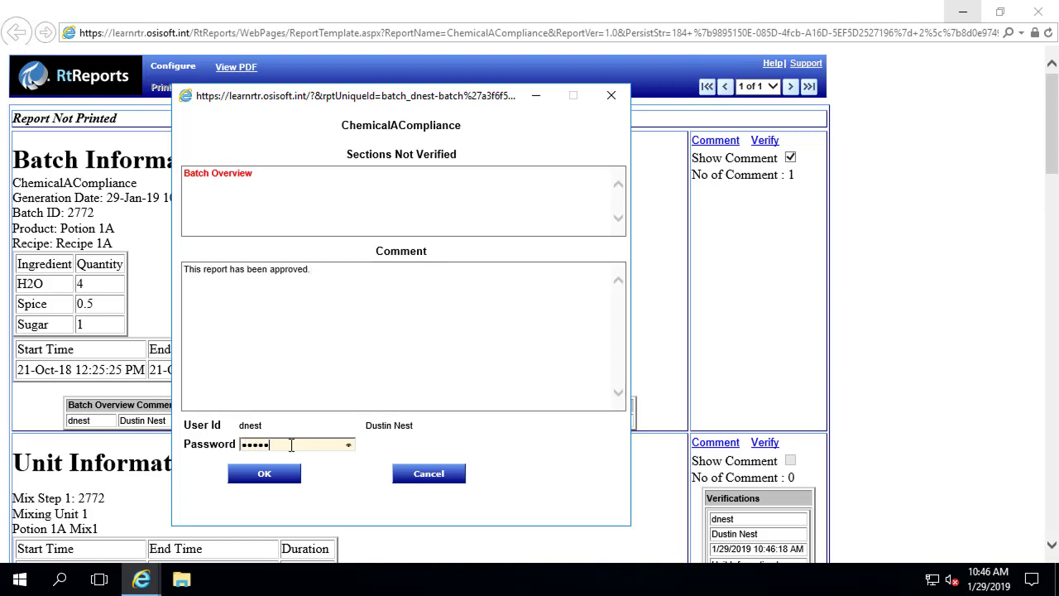
type("••••••••••")
left_click(263, 478)
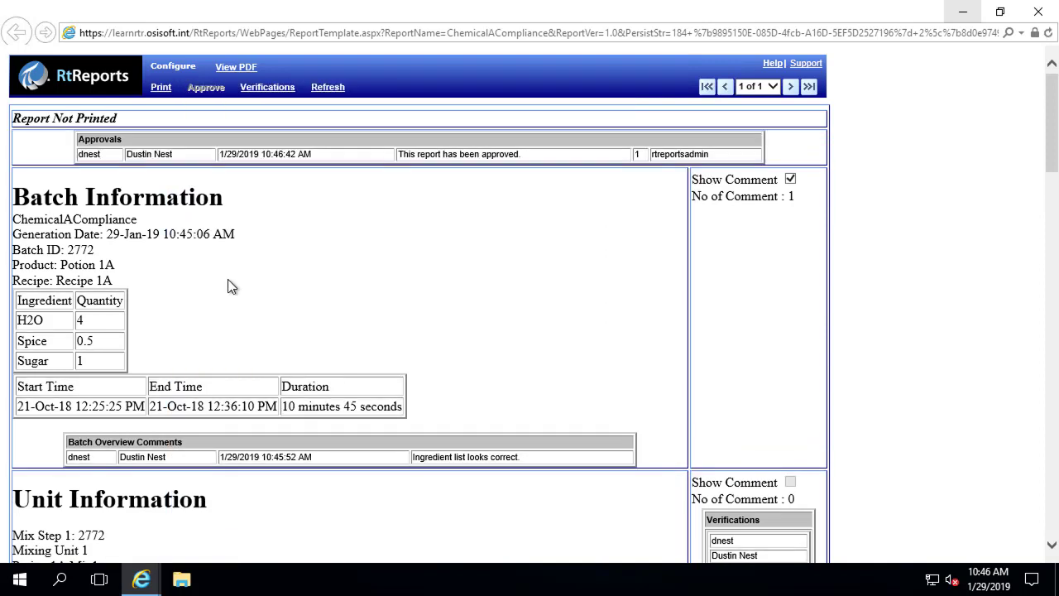
left_click(158, 90)
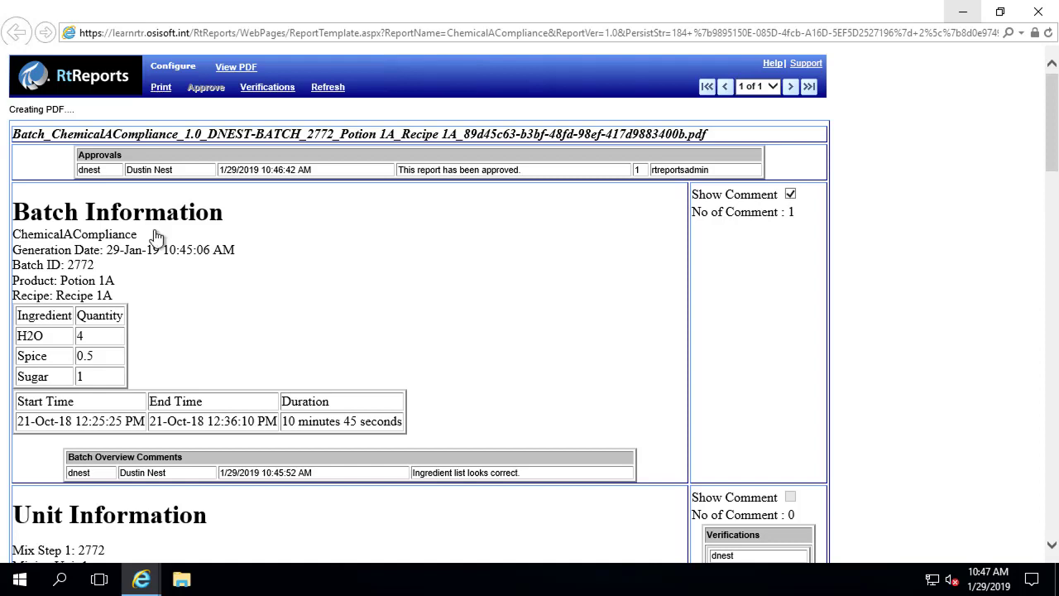
- Open the batch 2772 ChemicalACompliance PDF from C:\AdobePDF_Official
left_click(183, 586)
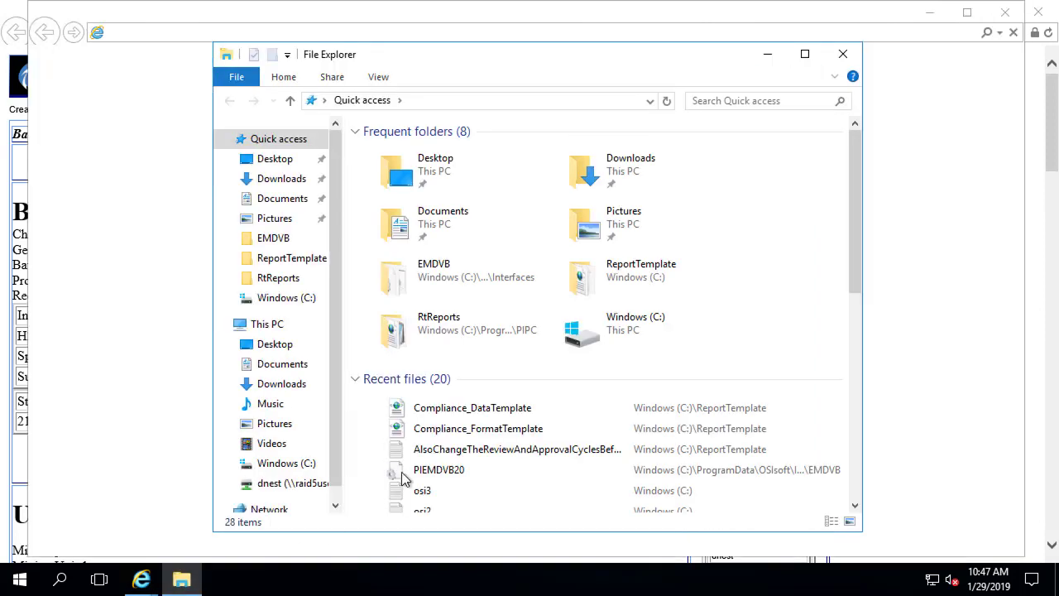
double_click(612, 318)
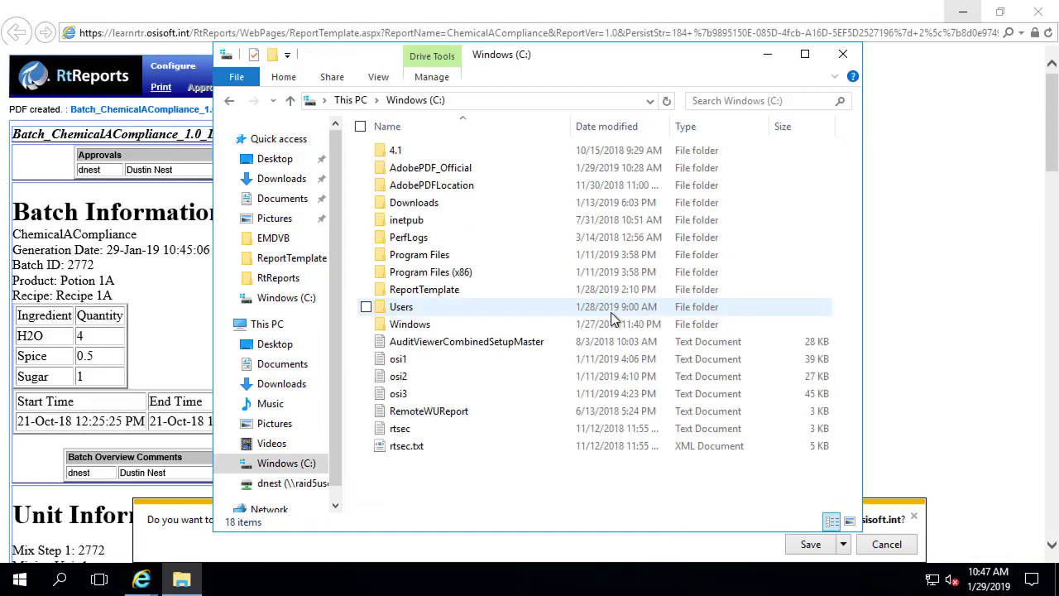
double_click(439, 168)
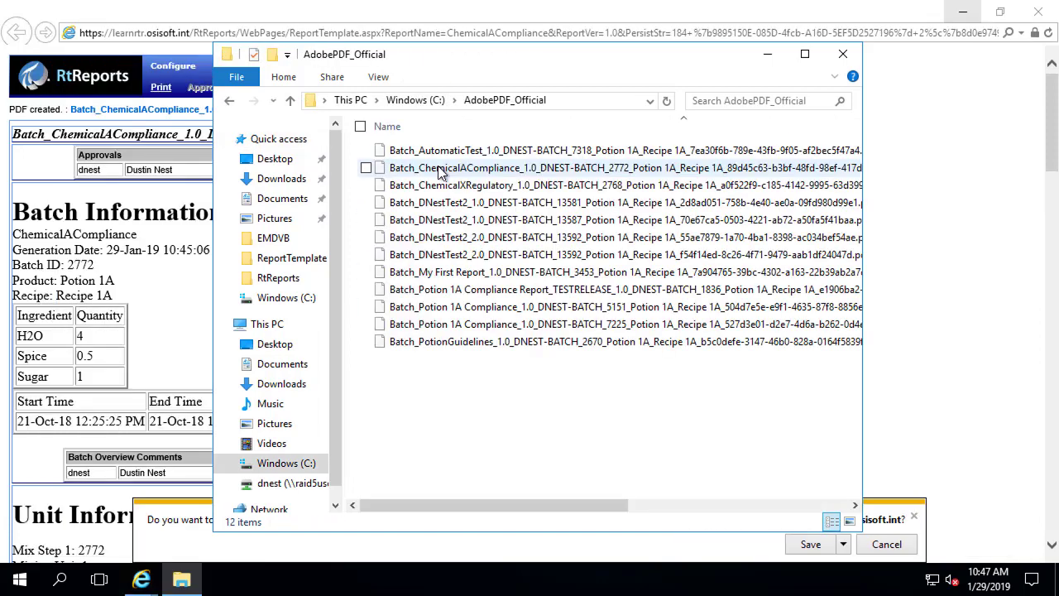
left_click(486, 168)
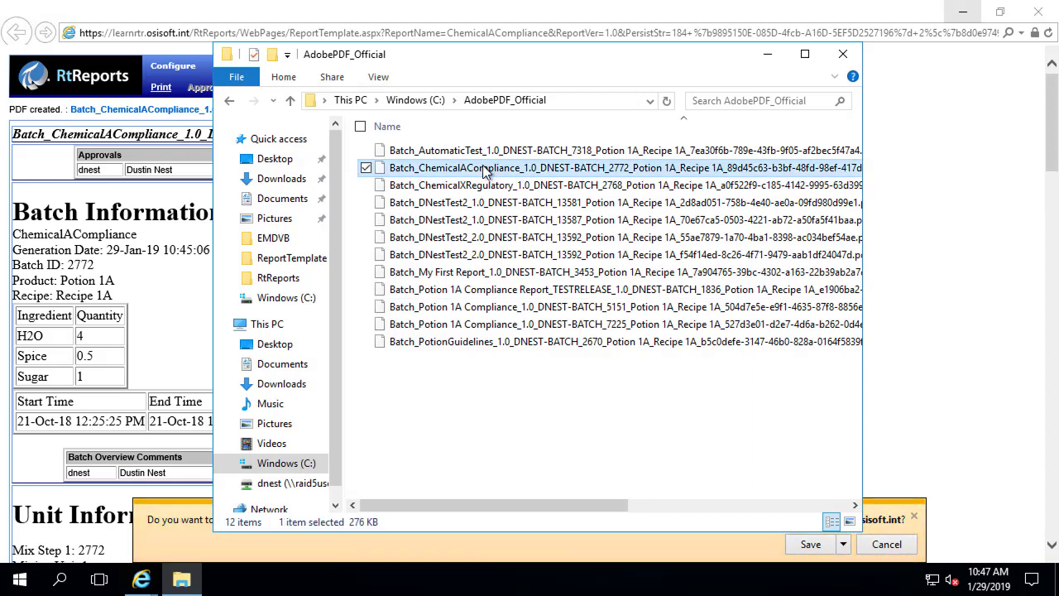
right_click(486, 171)
left_click(332, 278)
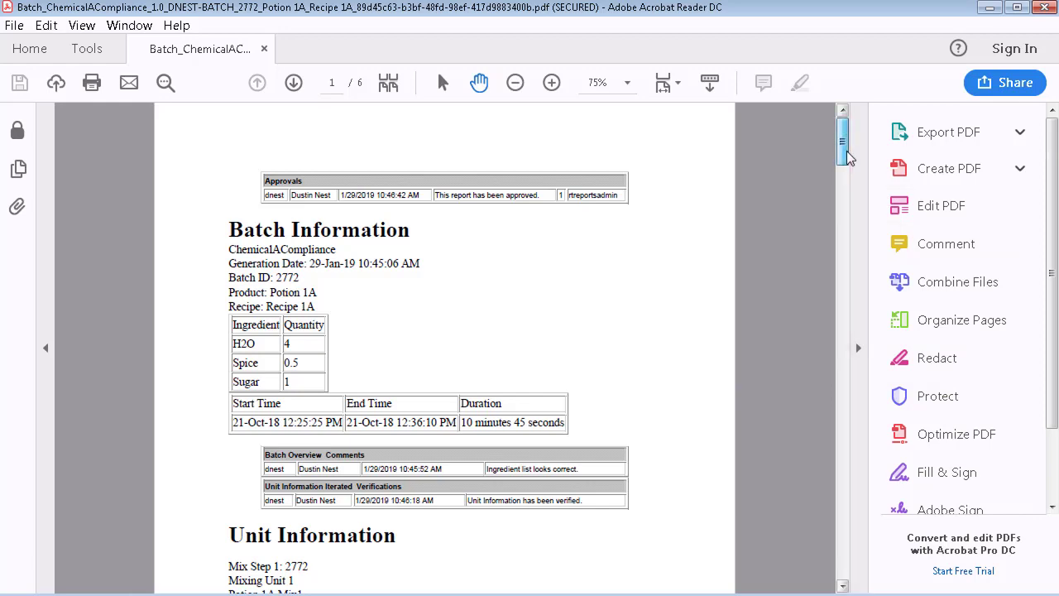
- Scroll the PDF to page 2's Official Print watermark, pH trend chart and pH data
scroll(848, 165, "down", 1)
scroll(847, 166, "down", 3)
scroll(844, 165, "down", 5)
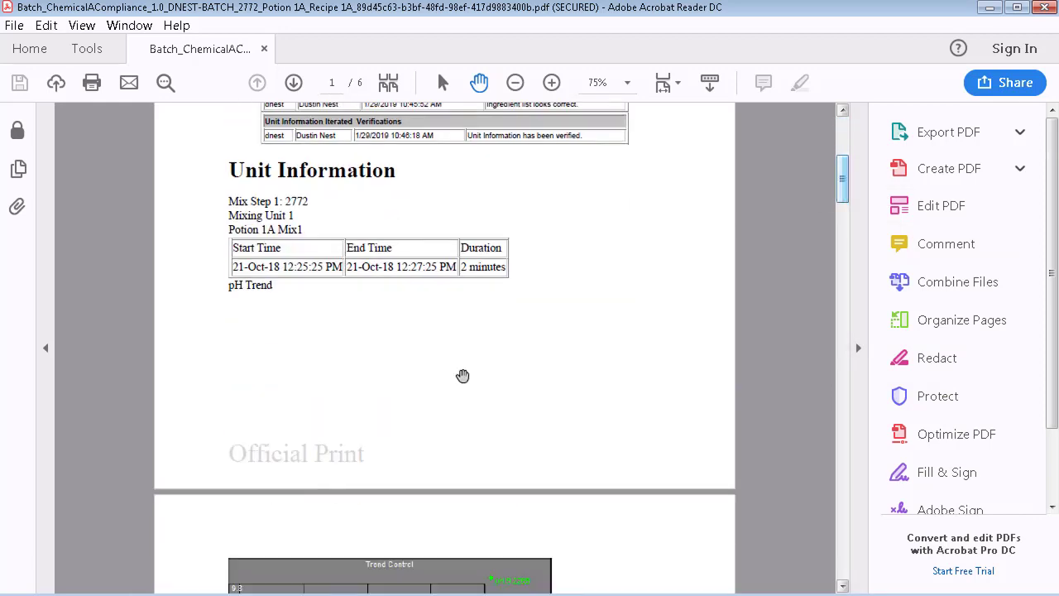
left_click_drag(843, 189, 843, 239)
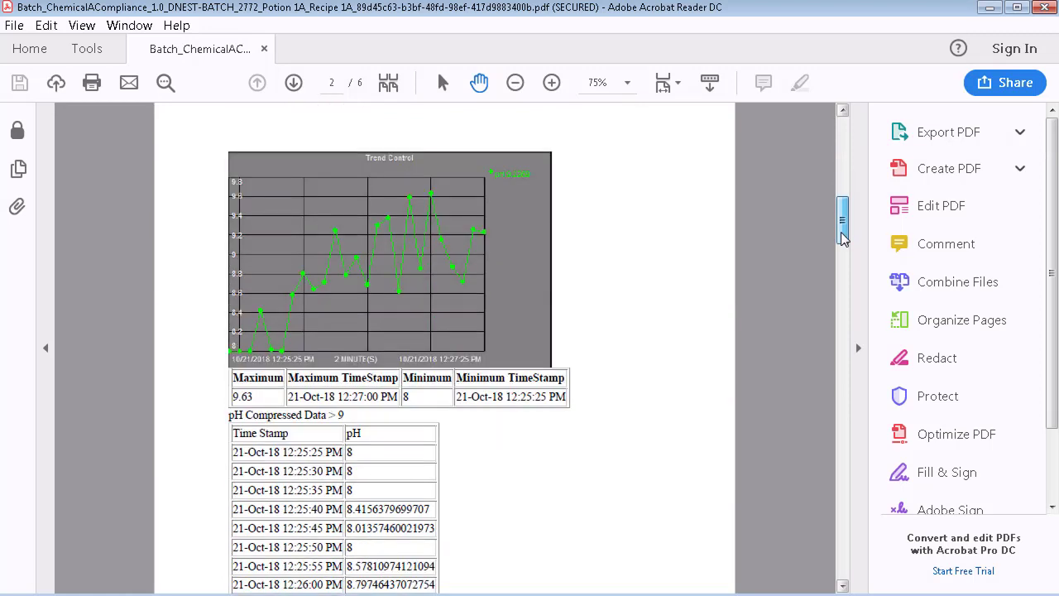